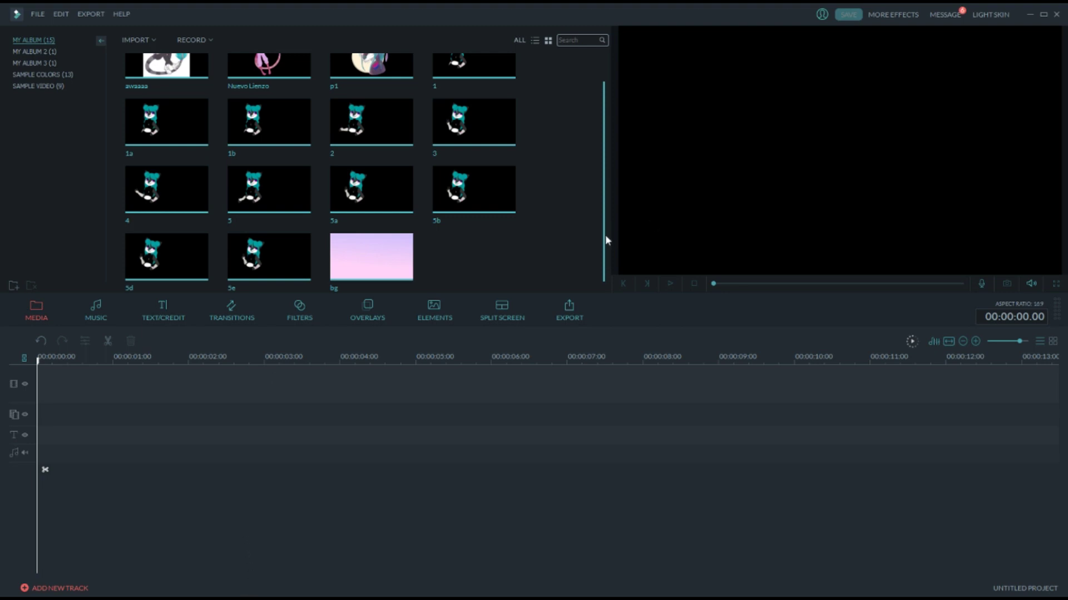
Preview character frame 1 and the pink gradient background in the player.
{"action": "scroll", "coordinate": [602, 238], "scroll_direction": "up", "scroll_amount": 2}
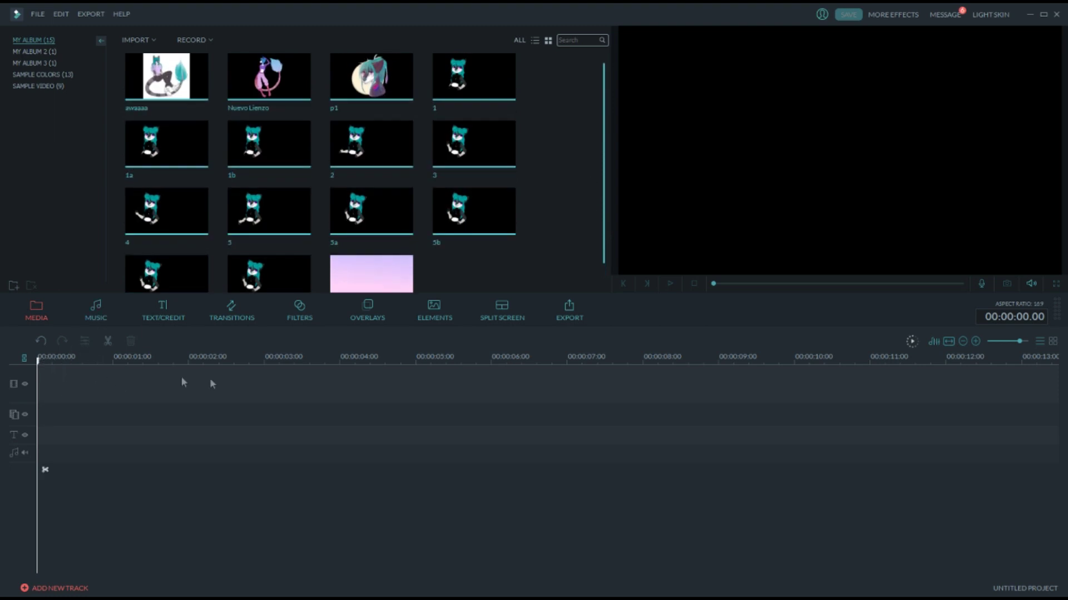
{"action": "mouse_move", "coordinate": [491, 154]}
{"action": "mouse_move", "coordinate": [447, 84]}
{"action": "left_click", "coordinate": [461, 95]}
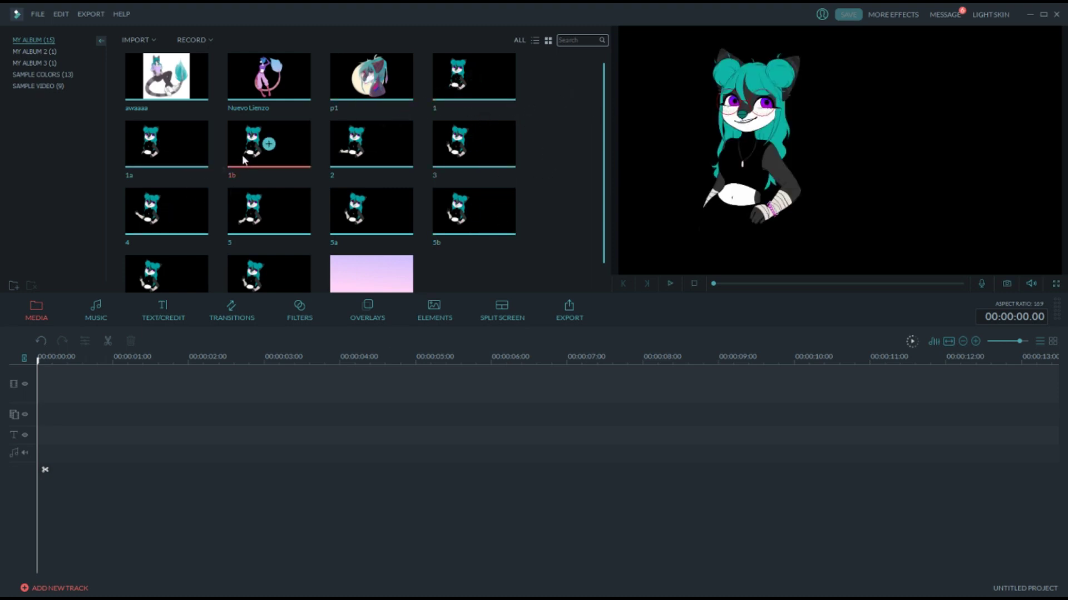
{"action": "left_click", "coordinate": [371, 281]}
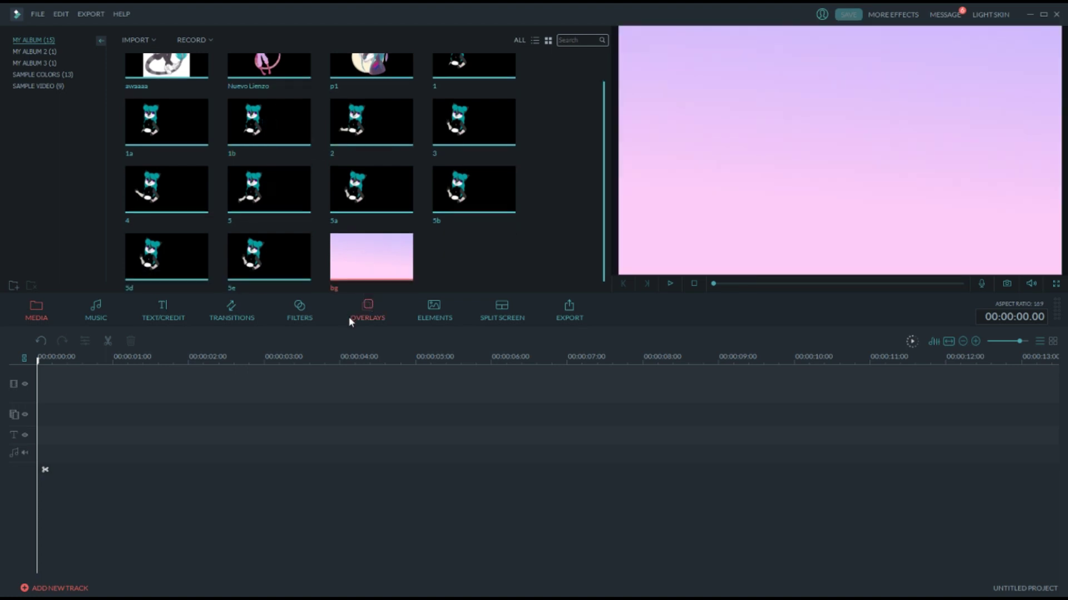
Page through frames 1, 3, 5b, 5a, 4, 5d and 5e, ending on the peace-sign pose.
{"action": "left_click_drag", "start_coordinate": [603, 209], "coordinate": [603, 179]}
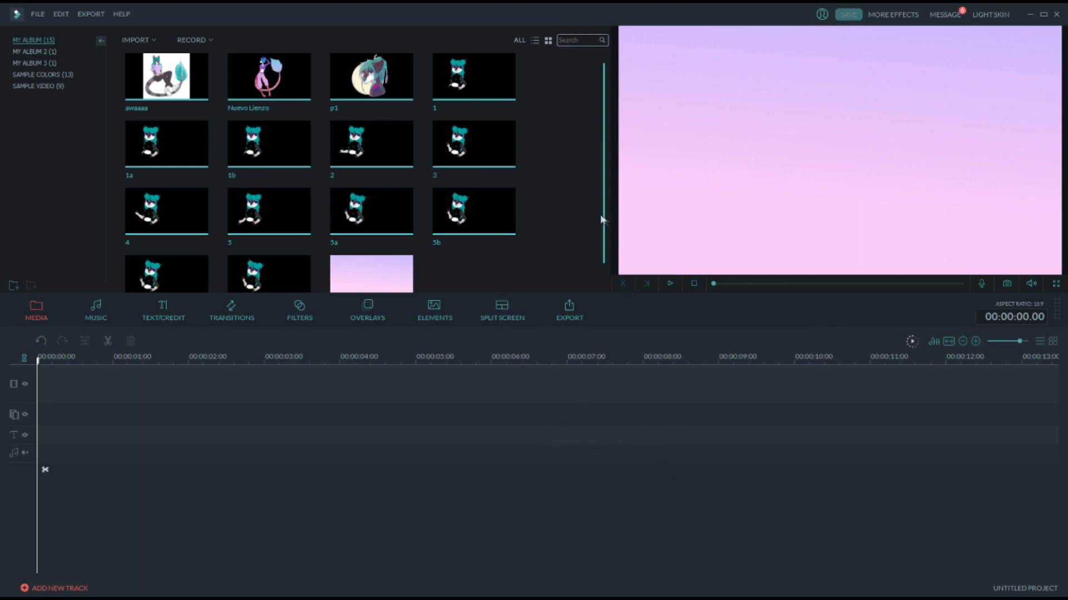
{"action": "scroll", "coordinate": [600, 219], "scroll_direction": "down", "scroll_amount": 1}
{"action": "scroll", "coordinate": [566, 192], "scroll_direction": "up", "scroll_amount": 1}
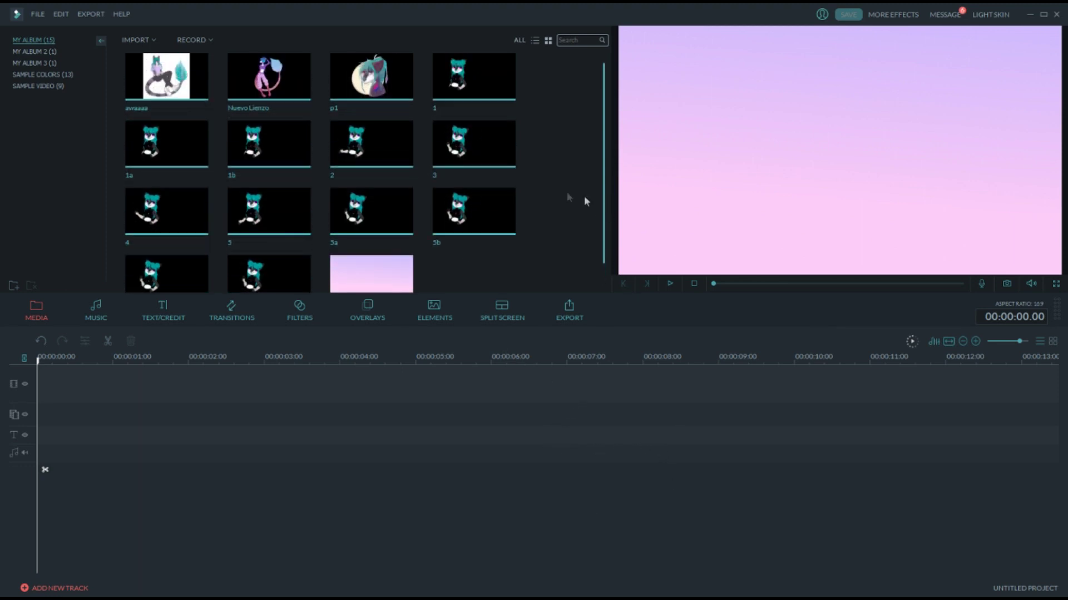
{"action": "left_click", "coordinate": [497, 99]}
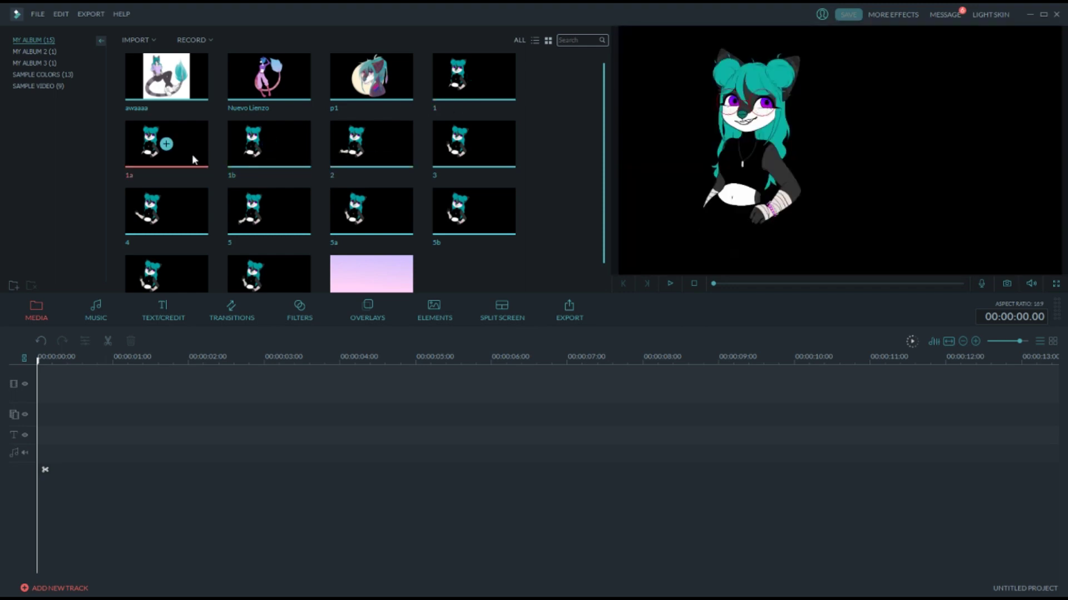
{"action": "left_click", "coordinate": [478, 162]}
{"action": "left_click", "coordinate": [499, 230]}
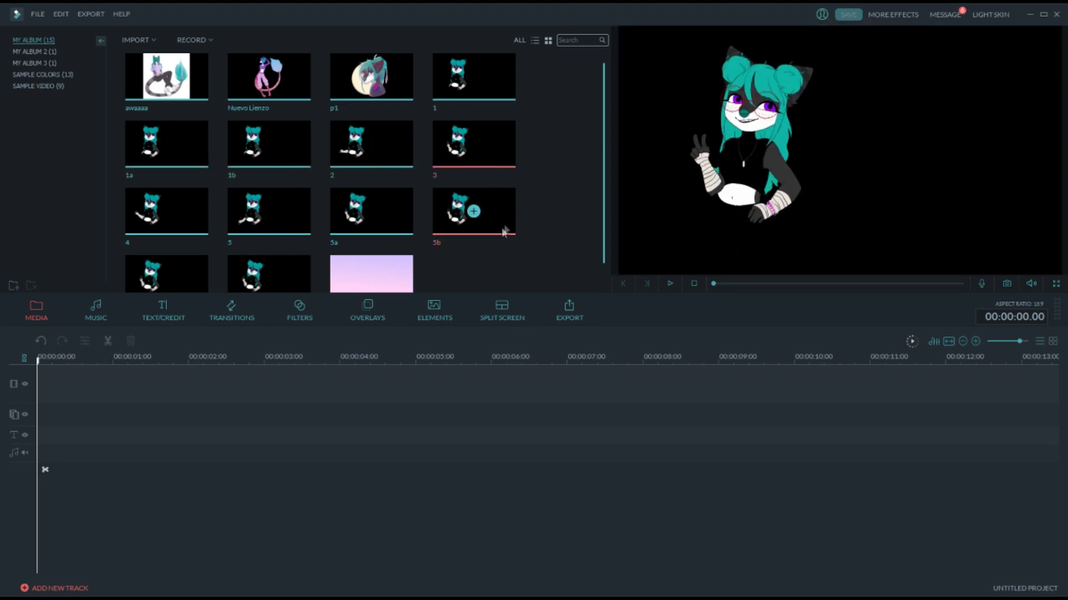
{"action": "left_click", "coordinate": [400, 231]}
{"action": "left_click", "coordinate": [183, 228]}
{"action": "left_click", "coordinate": [190, 278]}
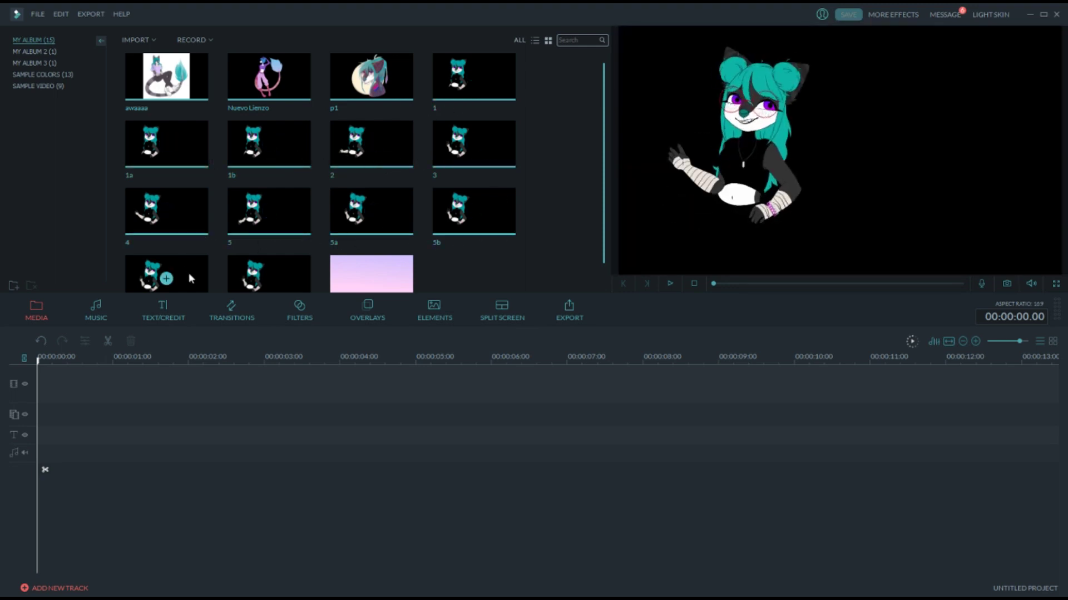
{"action": "left_click", "coordinate": [269, 275]}
{"action": "scroll", "coordinate": [281, 268], "scroll_direction": "down", "scroll_amount": 1}
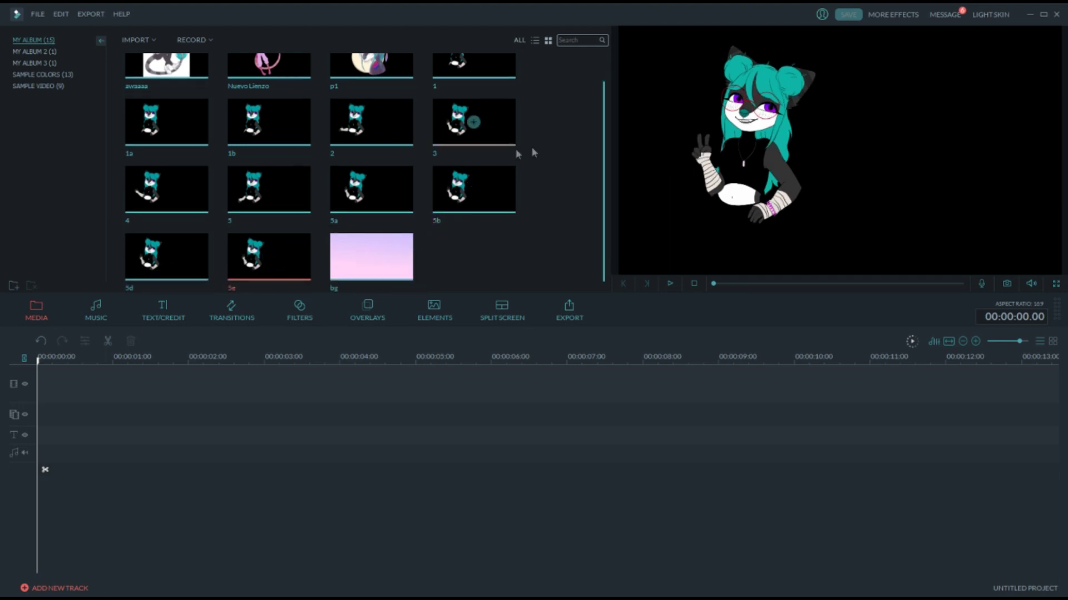
{"action": "left_click_drag", "start_coordinate": [603, 214], "coordinate": [605, 195]}
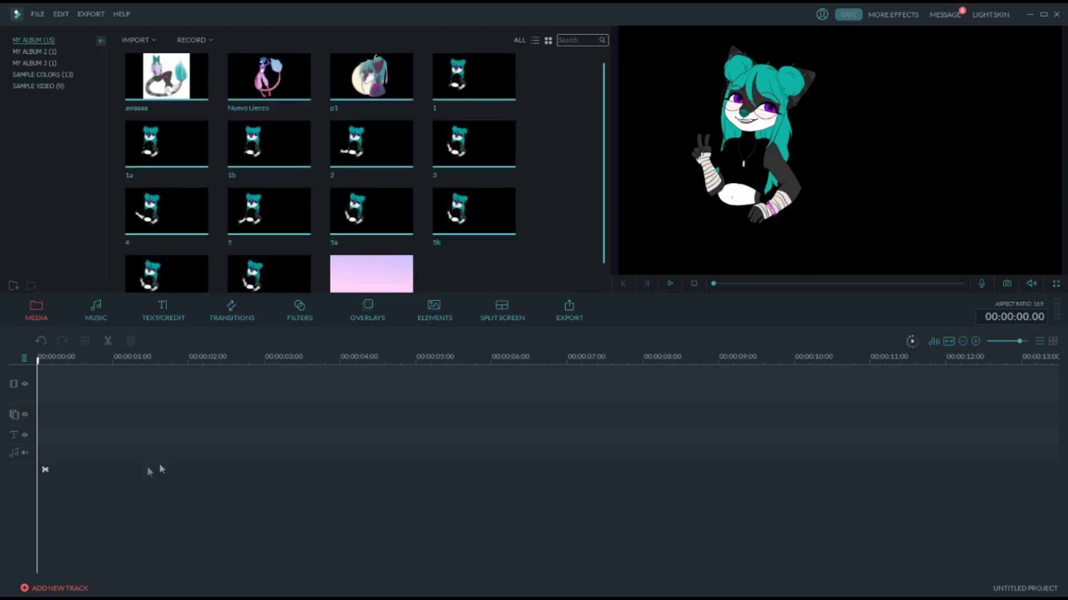
Add frame 1 to the video track, delete the stray 2a clip, and place frame 5 after it.
{"action": "left_click", "coordinate": [492, 91]}
{"action": "left_click", "coordinate": [479, 77]}
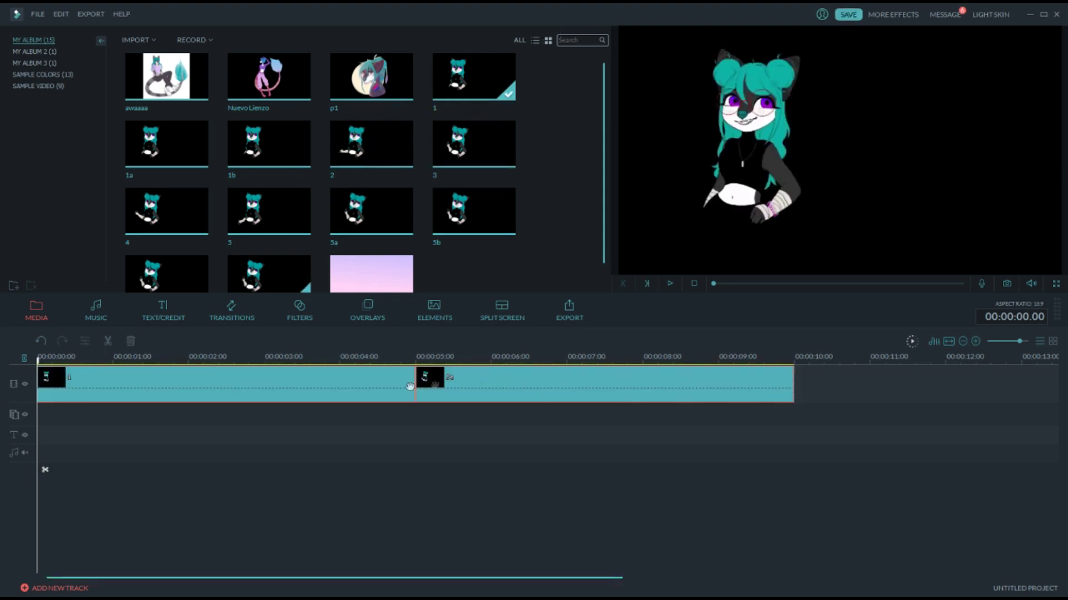
{"action": "left_click", "coordinate": [439, 383]}
{"action": "key", "text": "Delete"}
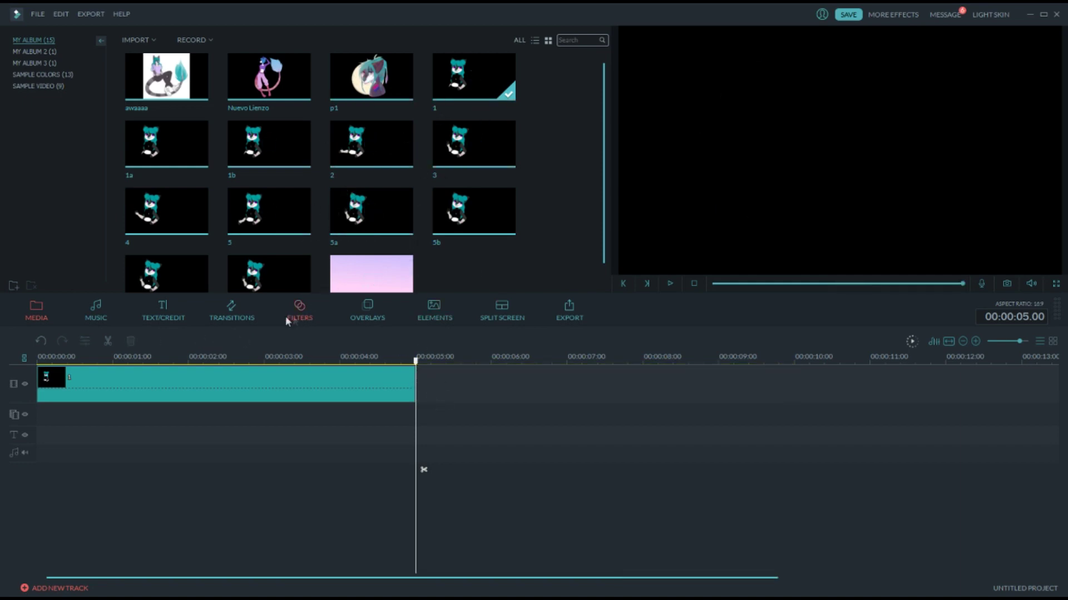
{"action": "mouse_move", "coordinate": [271, 218]}
{"action": "left_click_drag", "start_coordinate": [347, 308], "coordinate": [76, 386]}
Trim the second clip to 1 s, then add frames 2 and 4 ending at 00:00:01.15 and 00:00:02.05.
{"action": "left_click", "coordinate": [414, 388]}
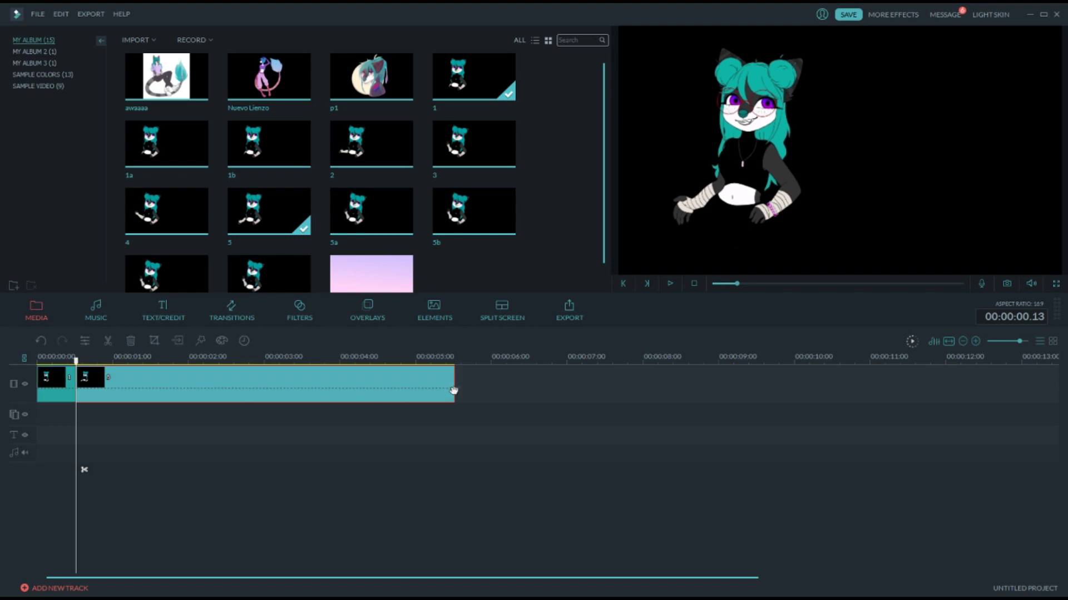
{"action": "left_click_drag", "start_coordinate": [452, 385], "coordinate": [113, 387]}
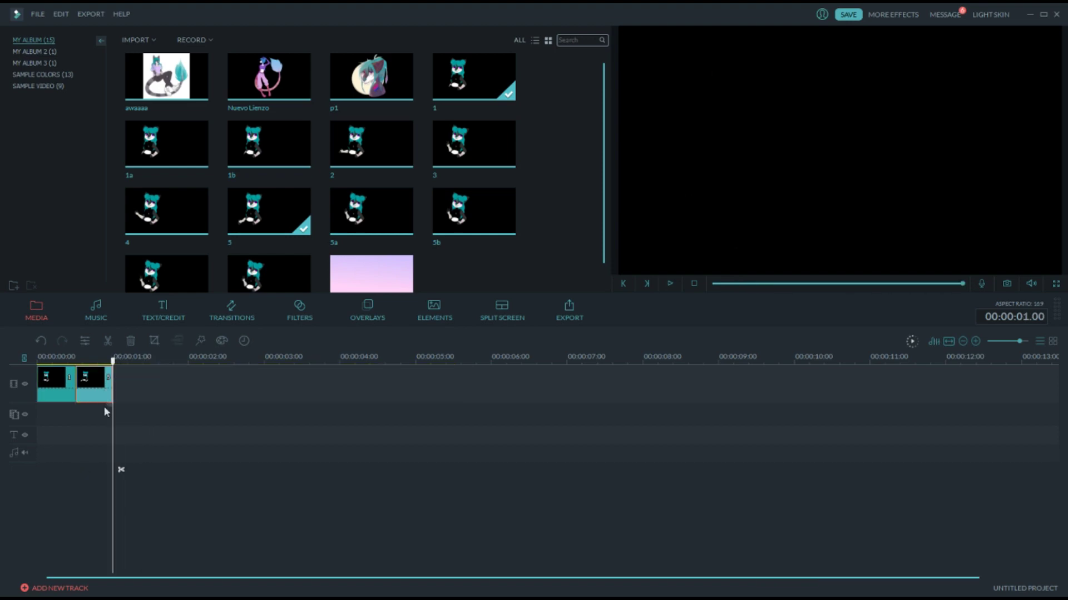
{"action": "left_click", "coordinate": [371, 143]}
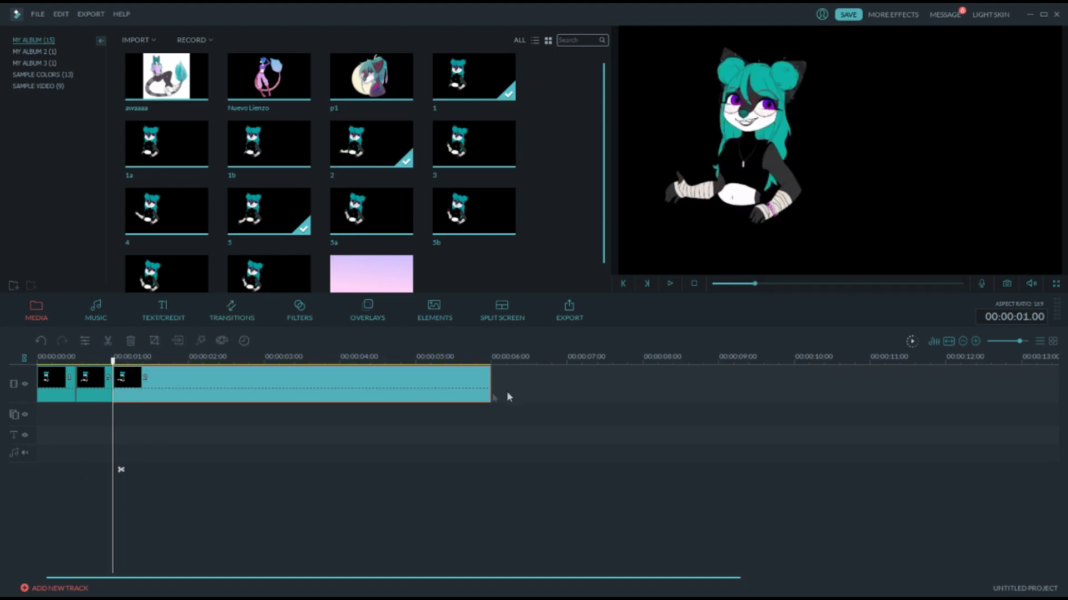
{"action": "left_click_drag", "start_coordinate": [490, 385], "coordinate": [158, 385]}
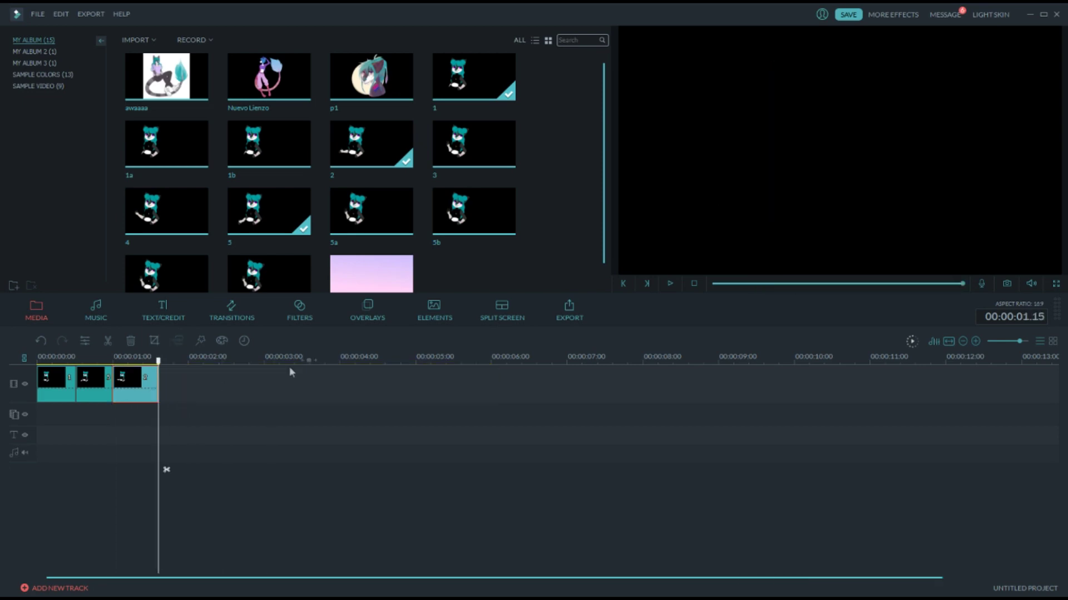
{"action": "left_click", "coordinate": [165, 211]}
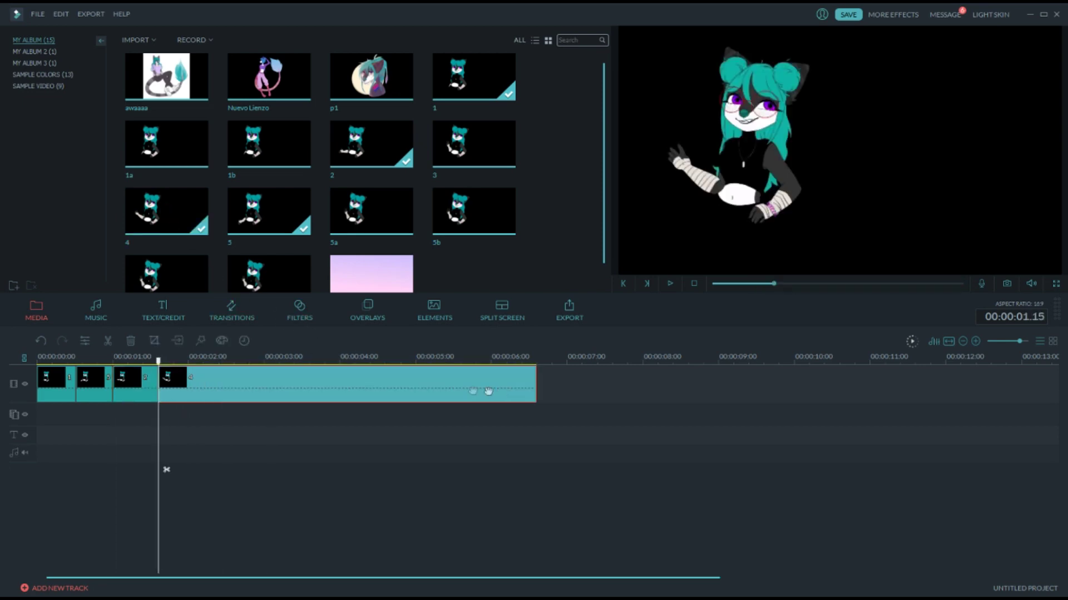
{"action": "left_click_drag", "start_coordinate": [535, 385], "coordinate": [203, 384]}
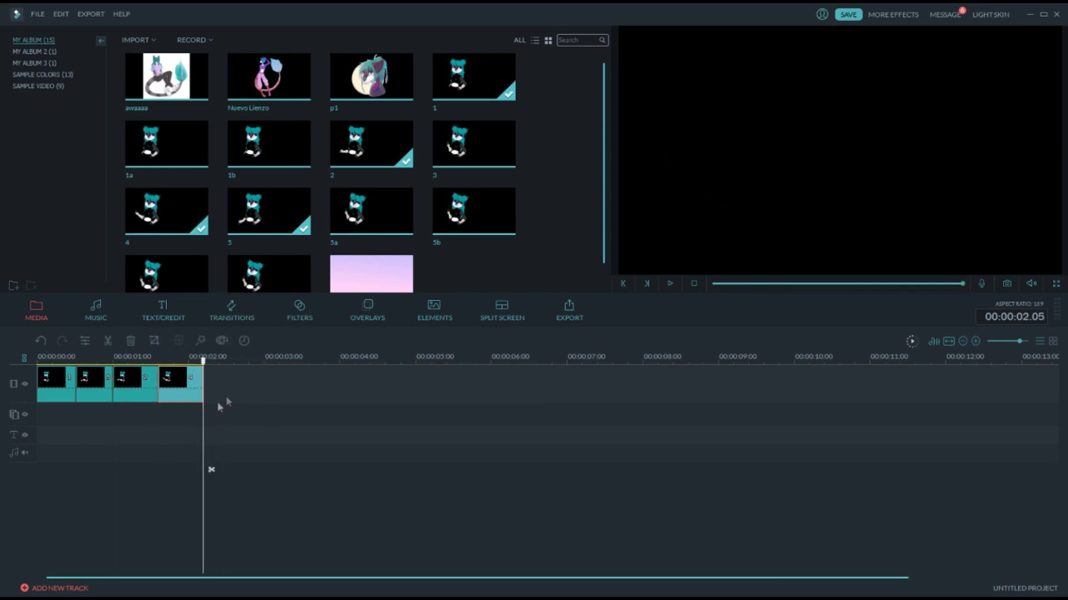
Append frame 5a as a brief hold and trim the last clip to end at 00:00:03.16.
{"action": "scroll", "coordinate": [607, 221], "scroll_direction": "down", "scroll_amount": 1}
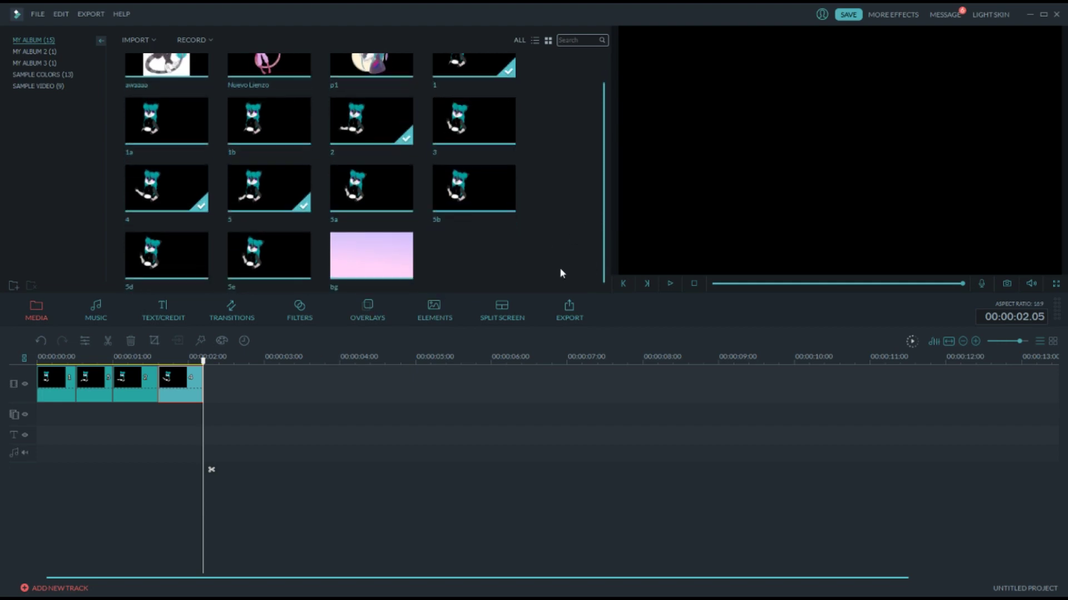
{"action": "mouse_move", "coordinate": [387, 225]}
{"action": "left_click", "coordinate": [372, 188]}
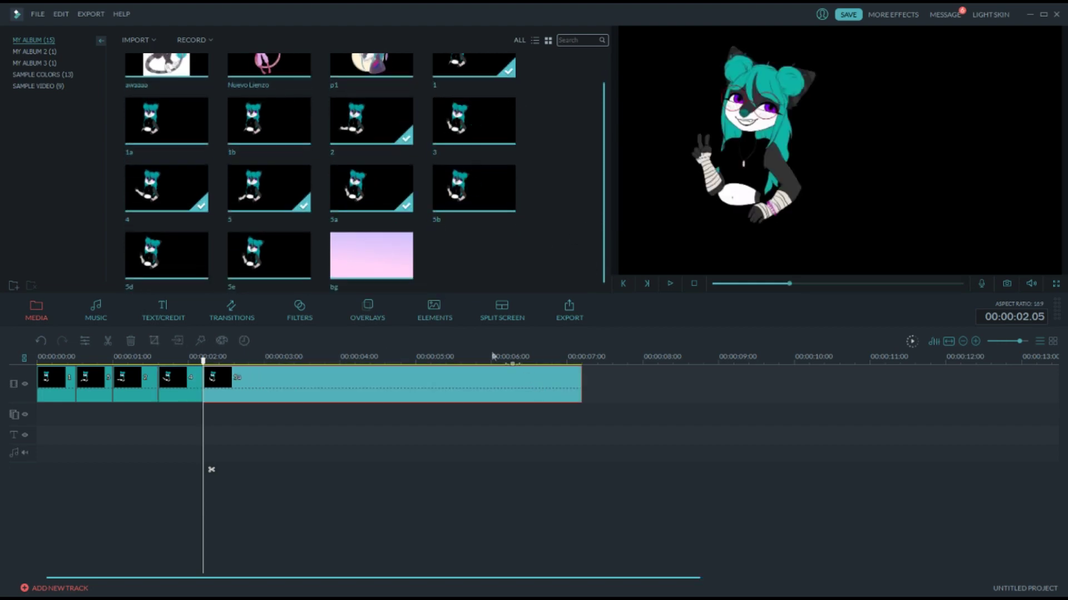
{"action": "left_click_drag", "start_coordinate": [581, 384], "coordinate": [255, 384]}
{"action": "mouse_move", "coordinate": [474, 124]}
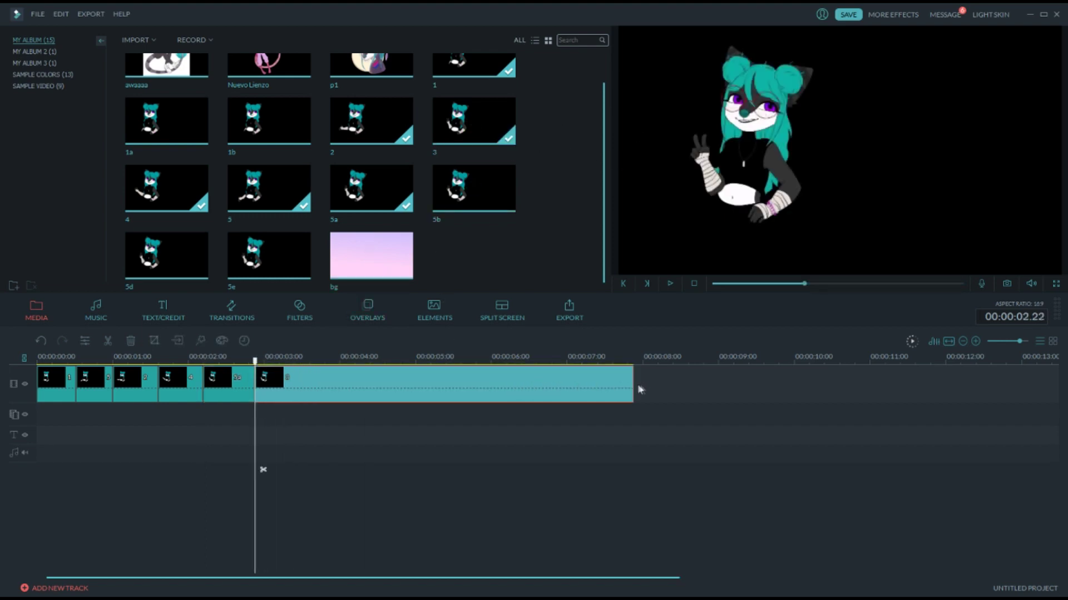
{"action": "left_click_drag", "start_coordinate": [632, 385], "coordinate": [313, 406]}
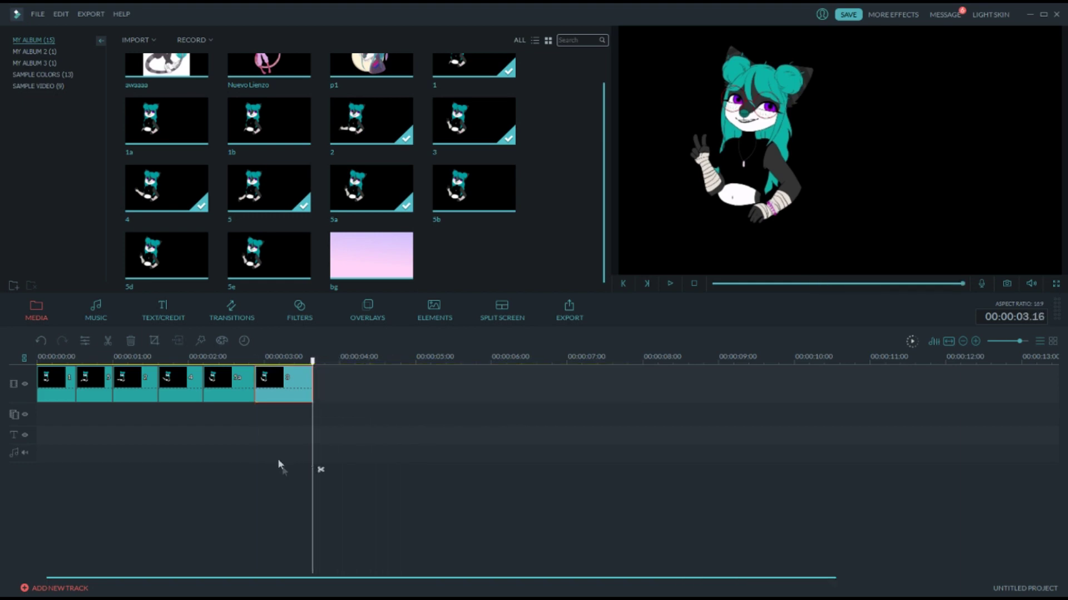
Scrub to the start, select the first clips, and preview frames 1a, 1b, 2, 3, 5b and 5a.
{"action": "left_click_drag", "start_coordinate": [320, 470], "coordinate": [15, 361]}
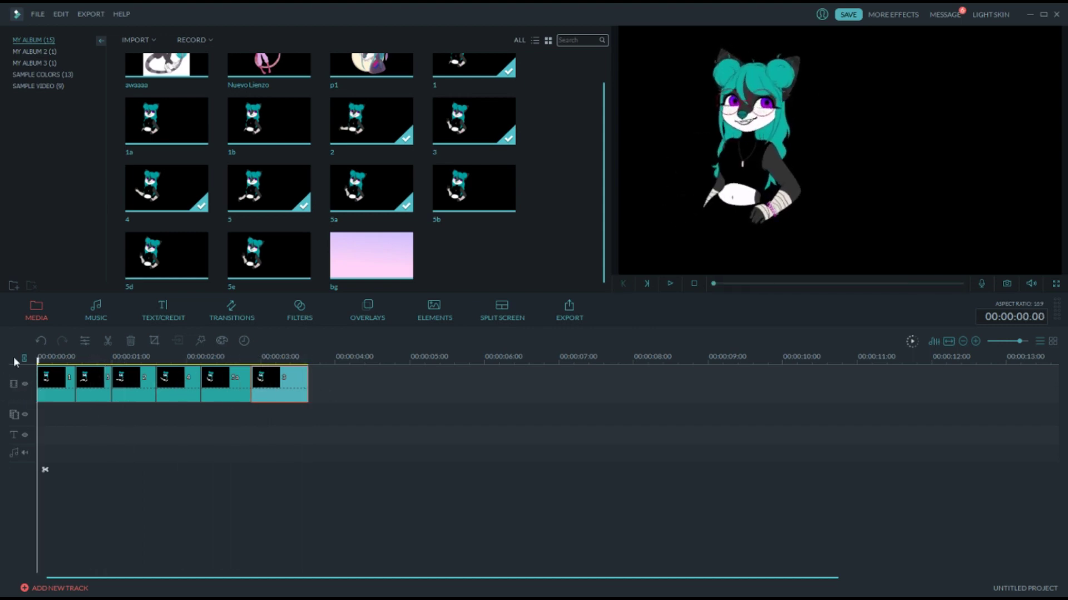
{"action": "left_click", "coordinate": [56, 380]}
{"action": "left_click", "coordinate": [93, 391]}
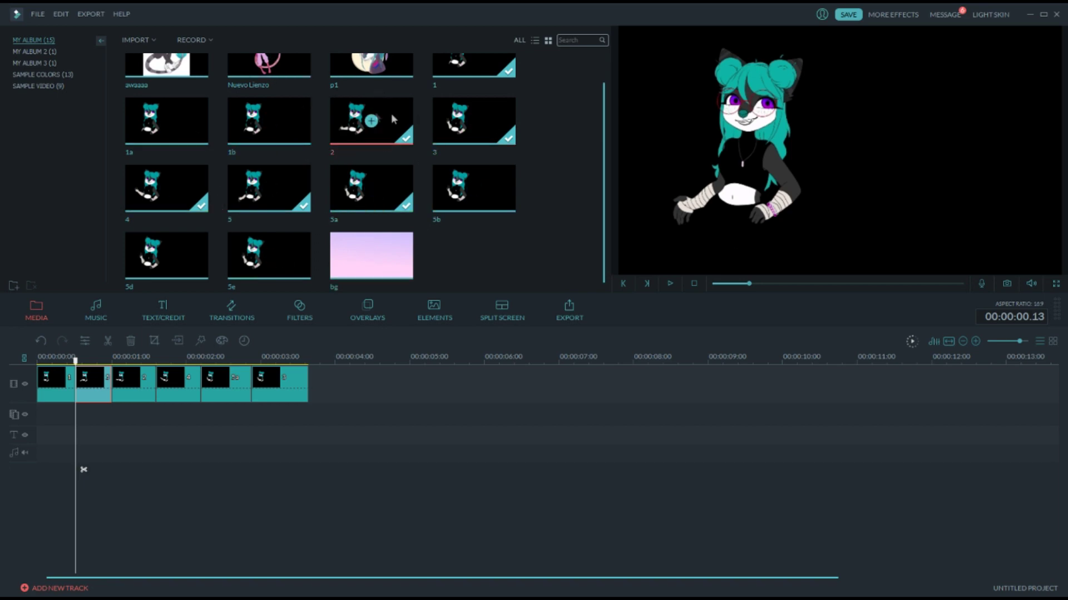
{"action": "left_click", "coordinate": [154, 117]}
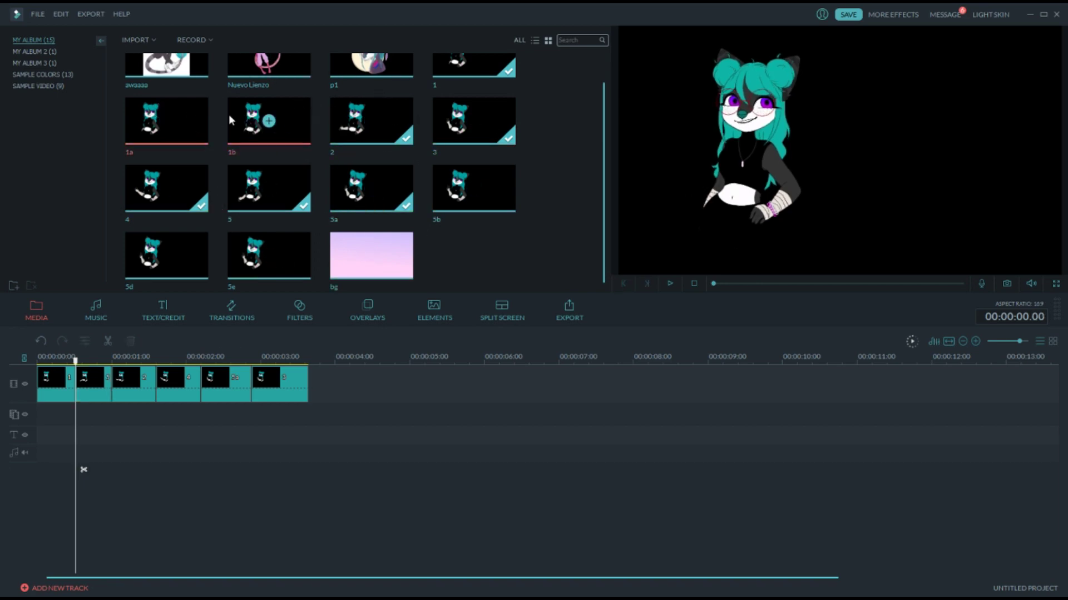
{"action": "left_click", "coordinate": [228, 114]}
{"action": "left_click", "coordinate": [350, 119]}
{"action": "left_click", "coordinate": [443, 127]}
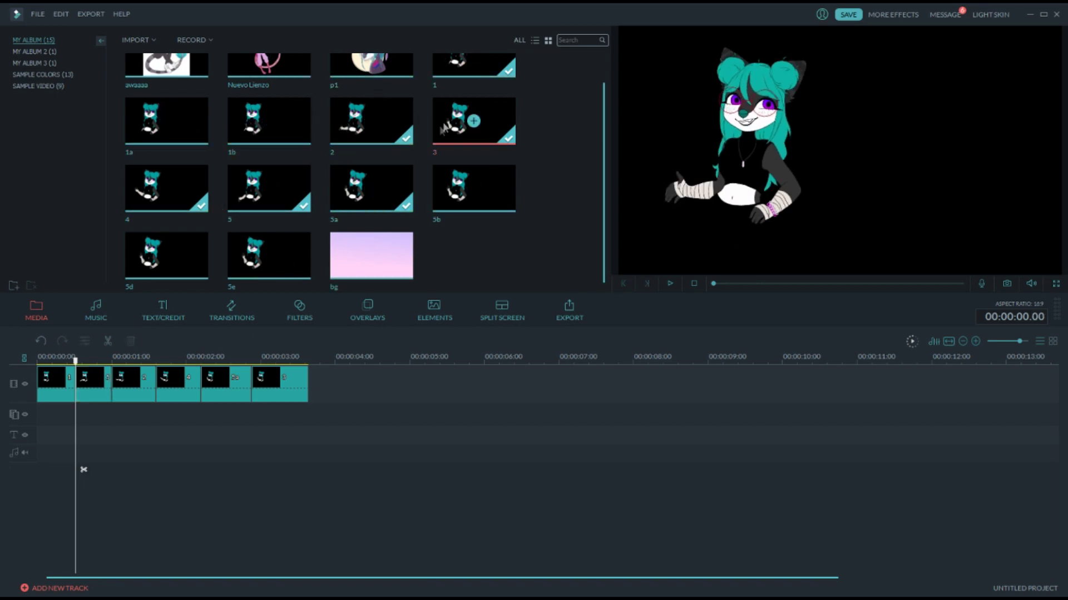
{"action": "left_click", "coordinate": [448, 194]}
{"action": "left_click", "coordinate": [397, 177]}
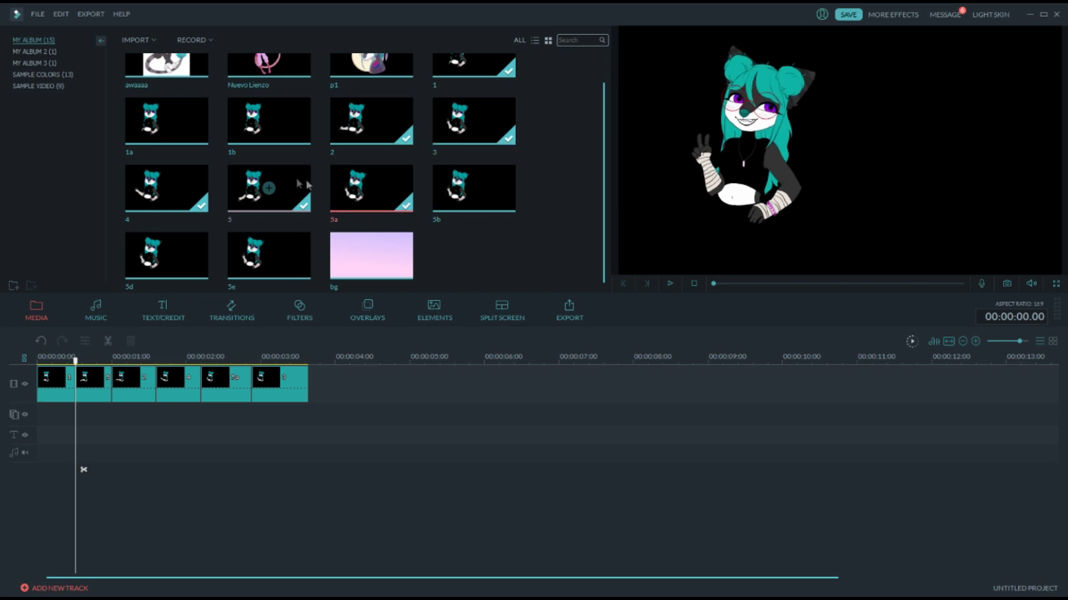
Preview frames 4, 5e, 5d, 5, the 5a peace-sign pose and frame 2 in the viewer.
{"action": "left_click", "coordinate": [184, 189]}
{"action": "left_click", "coordinate": [247, 246]}
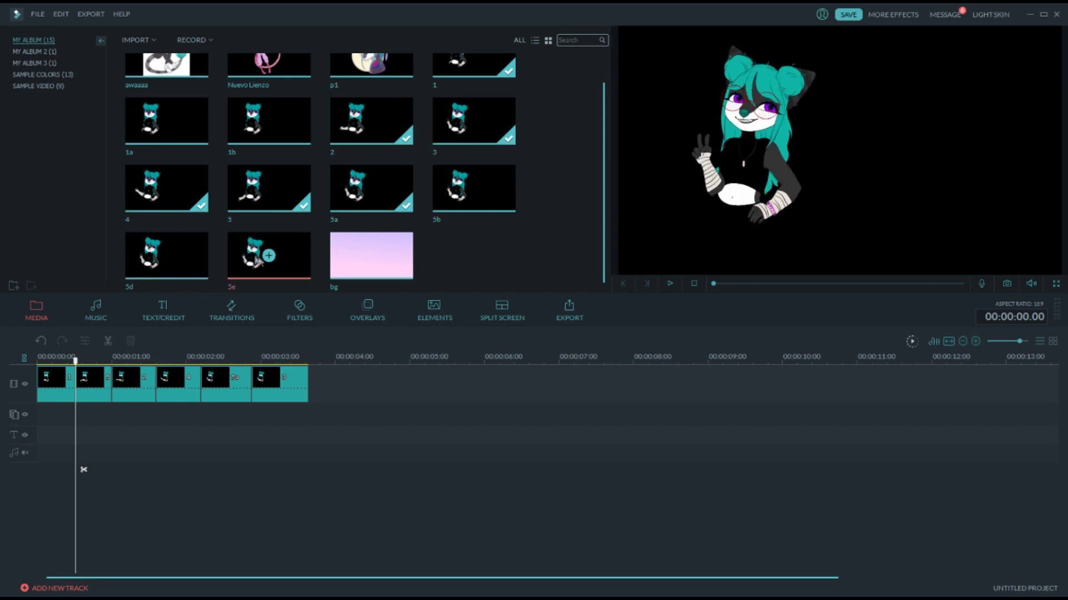
{"action": "left_click", "coordinate": [191, 237]}
{"action": "left_click", "coordinate": [200, 183]}
{"action": "left_click", "coordinate": [284, 178]}
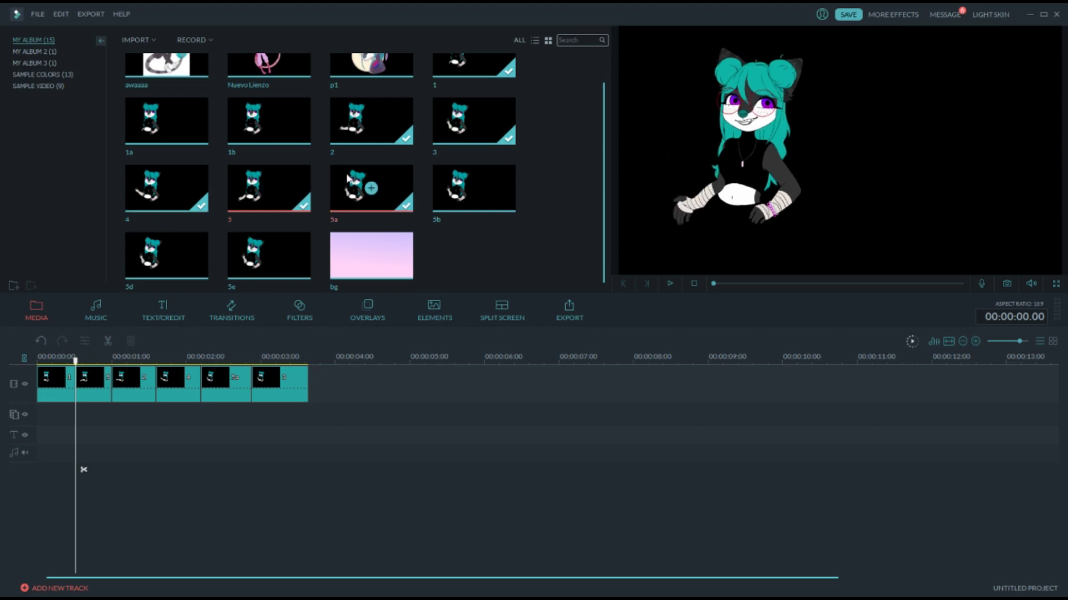
{"action": "left_click", "coordinate": [347, 178]}
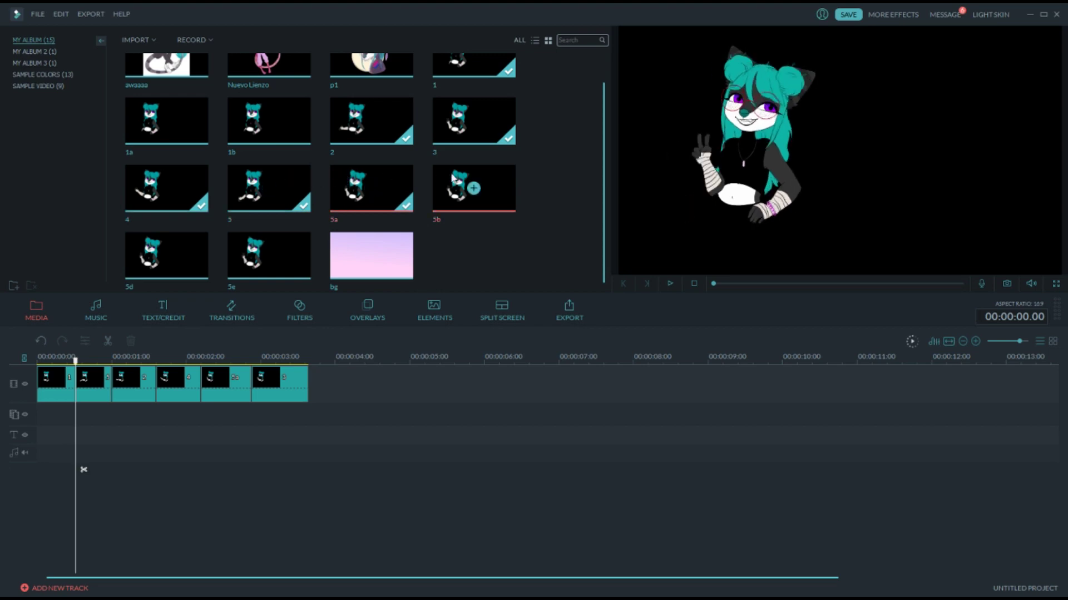
{"action": "left_click", "coordinate": [401, 115]}
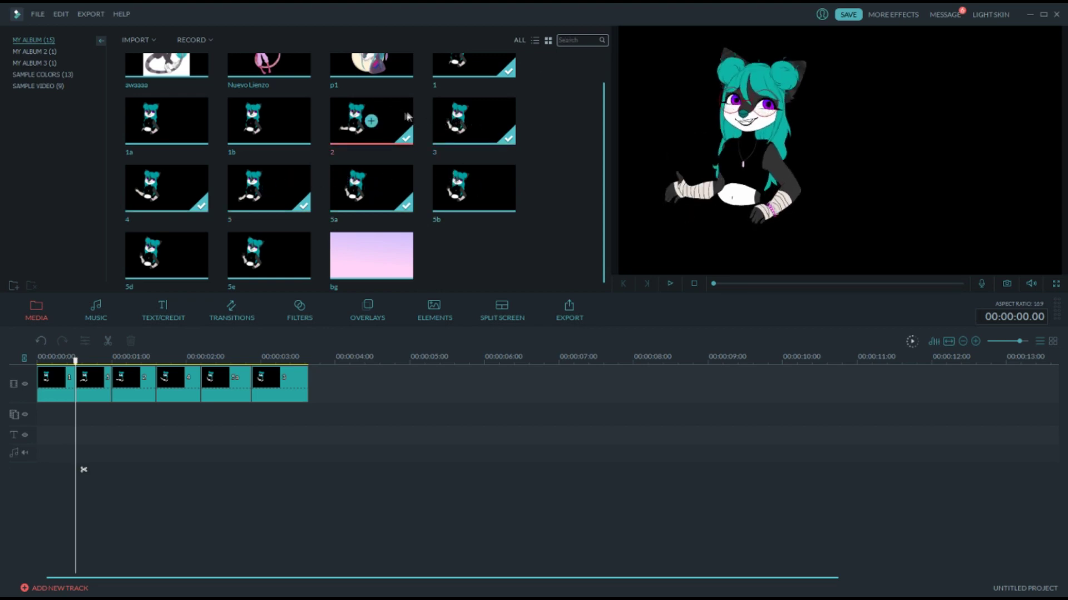
Play the frame sequence from near the start, rewind to the very beginning, and play again.
{"action": "left_click", "coordinate": [62, 367]}
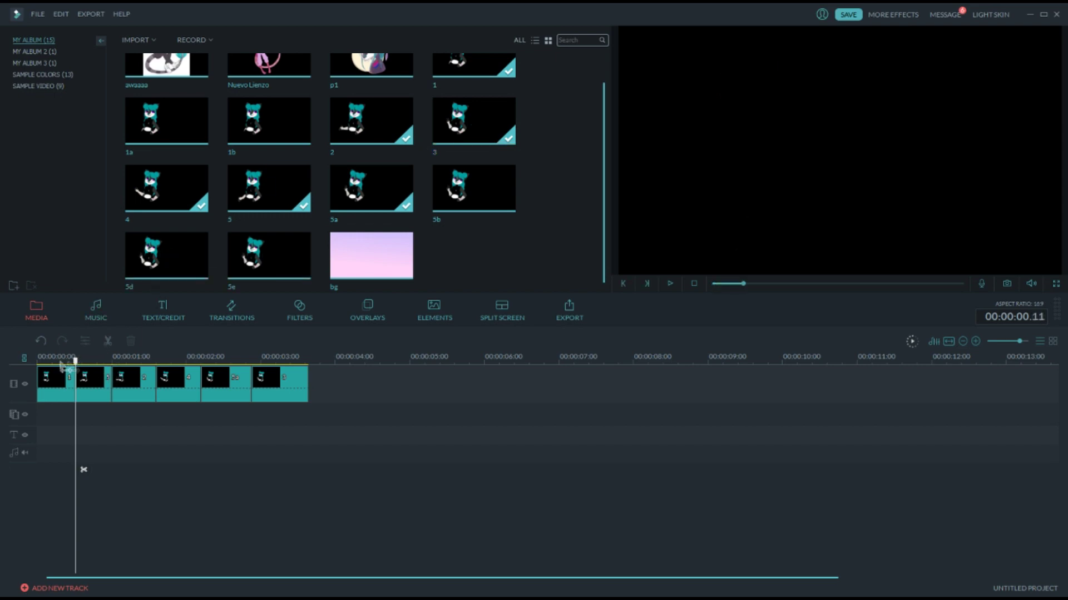
{"action": "key", "text": "space"}
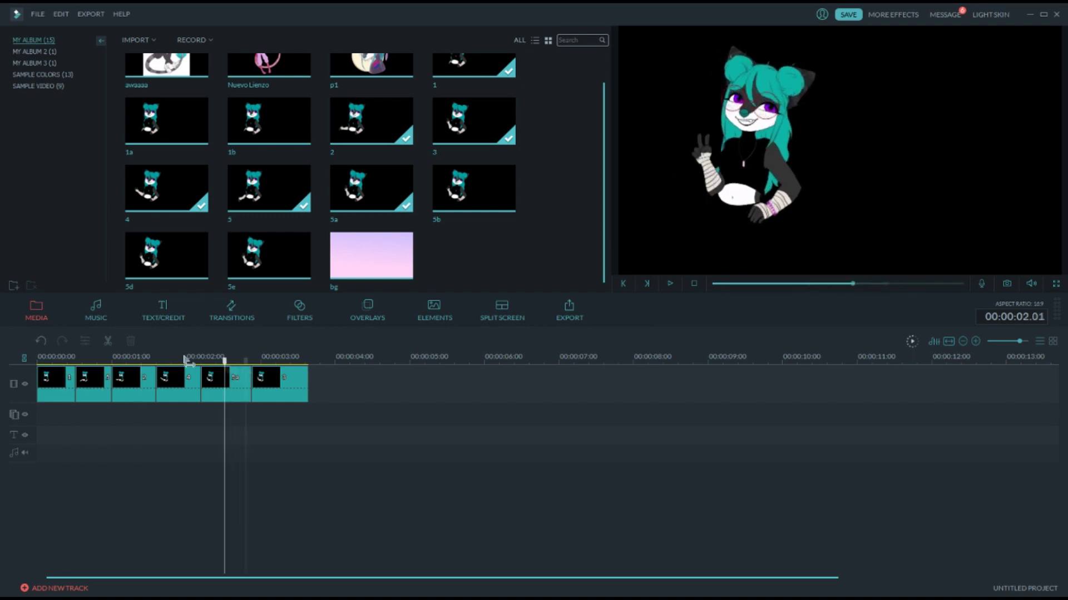
{"action": "left_click", "coordinate": [67, 356]}
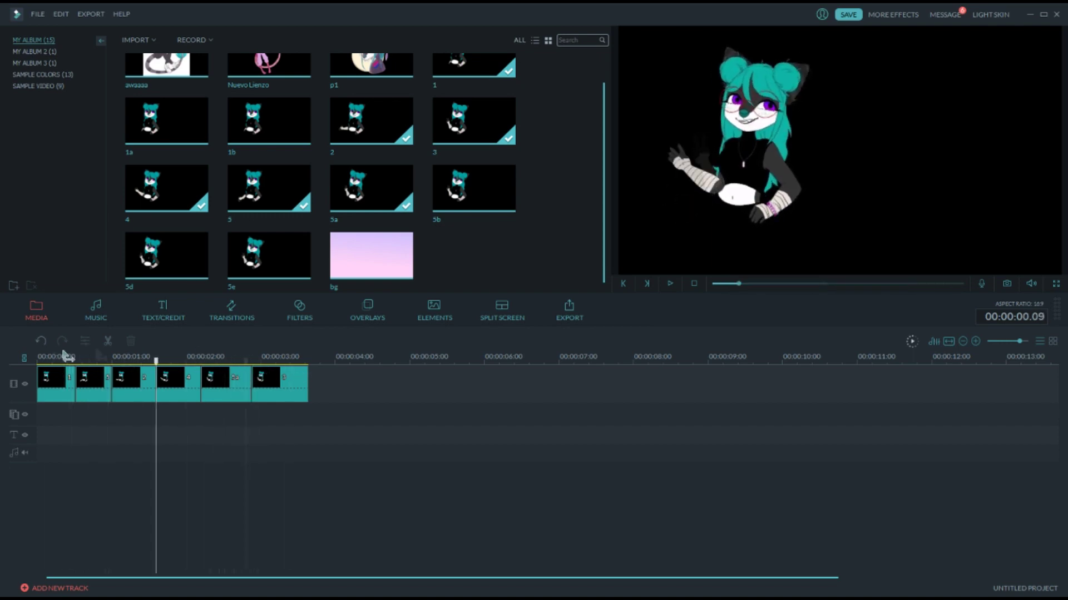
{"action": "left_click", "coordinate": [31, 373]}
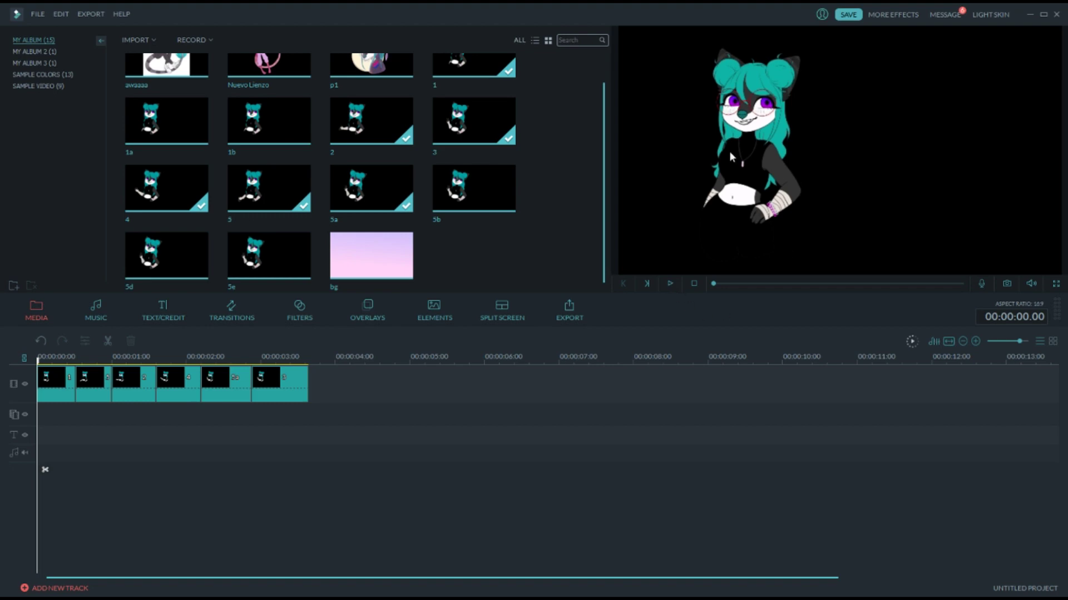
{"action": "left_click", "coordinate": [670, 284]}
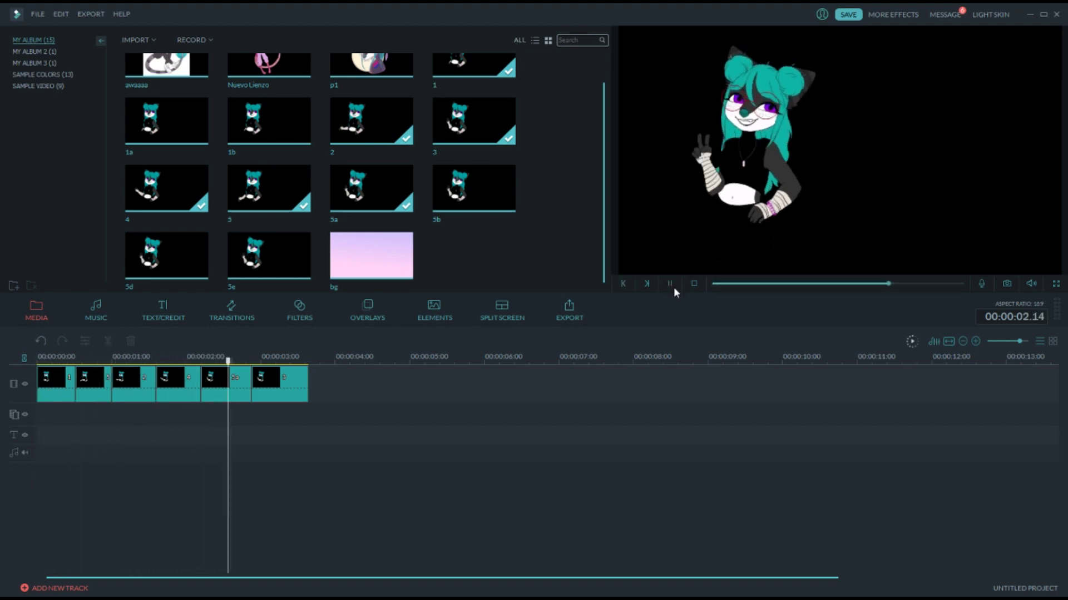
Stop playback and shorten the middle frame clips, including clip 5a.
{"action": "left_click", "coordinate": [672, 288]}
{"action": "scroll", "coordinate": [1020, 342], "scroll_direction": "down", "scroll_amount": 3}
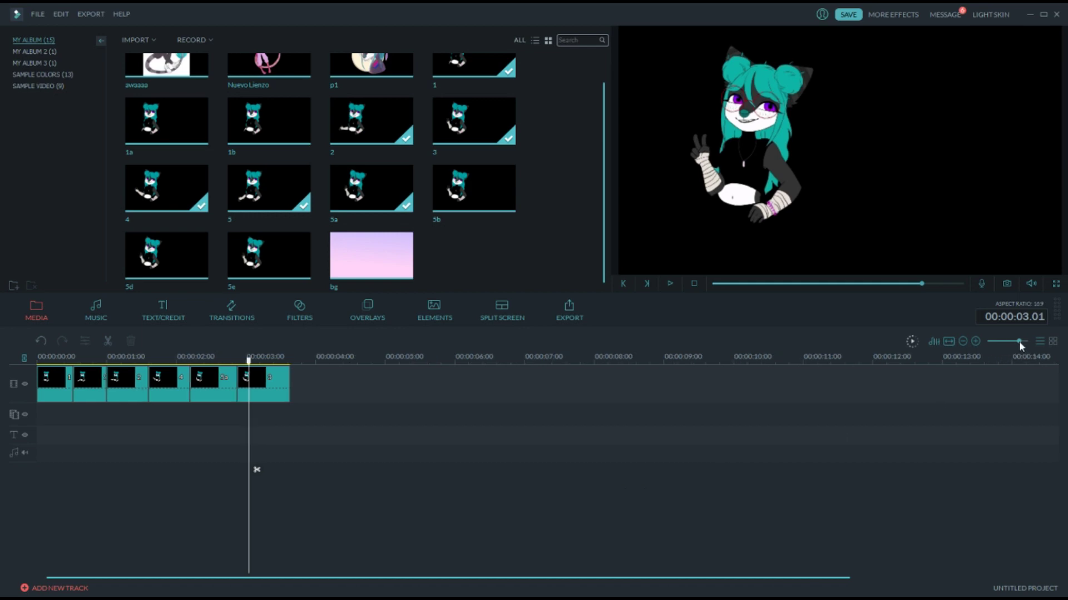
{"action": "scroll", "coordinate": [1019, 342], "scroll_direction": "up", "scroll_amount": 4}
{"action": "scroll", "coordinate": [1019, 342], "scroll_direction": "up", "scroll_amount": 2}
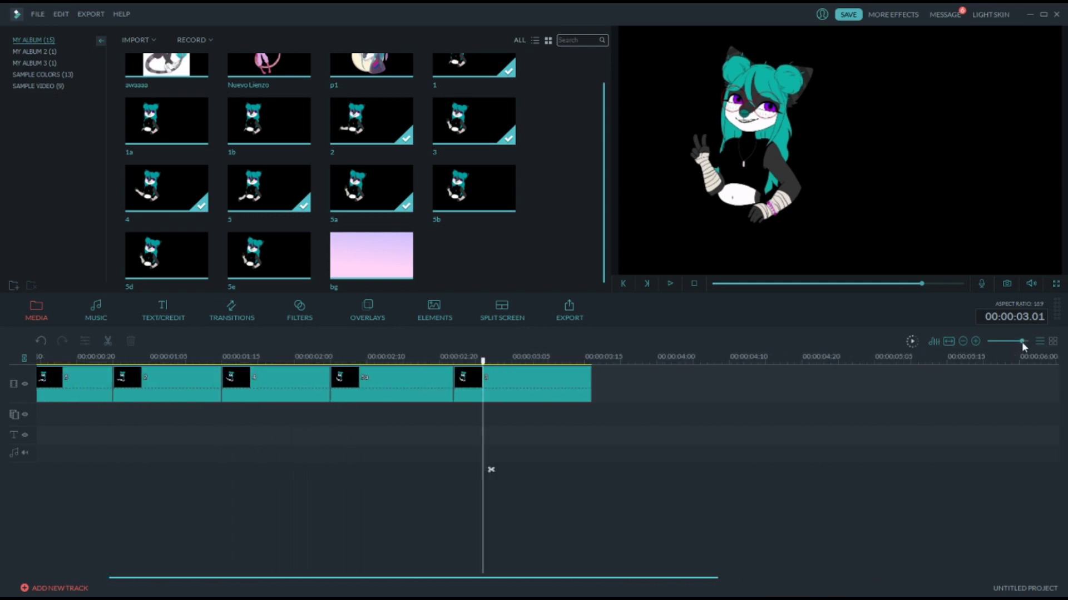
{"action": "left_click_drag", "start_coordinate": [123, 578], "coordinate": [50, 576]}
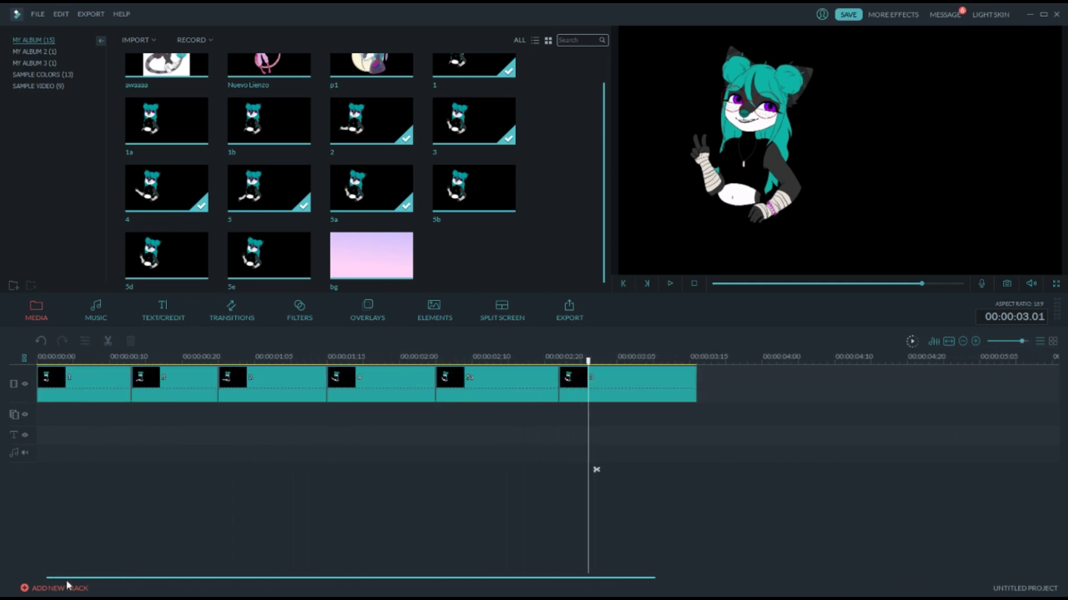
{"action": "left_click", "coordinate": [132, 392]}
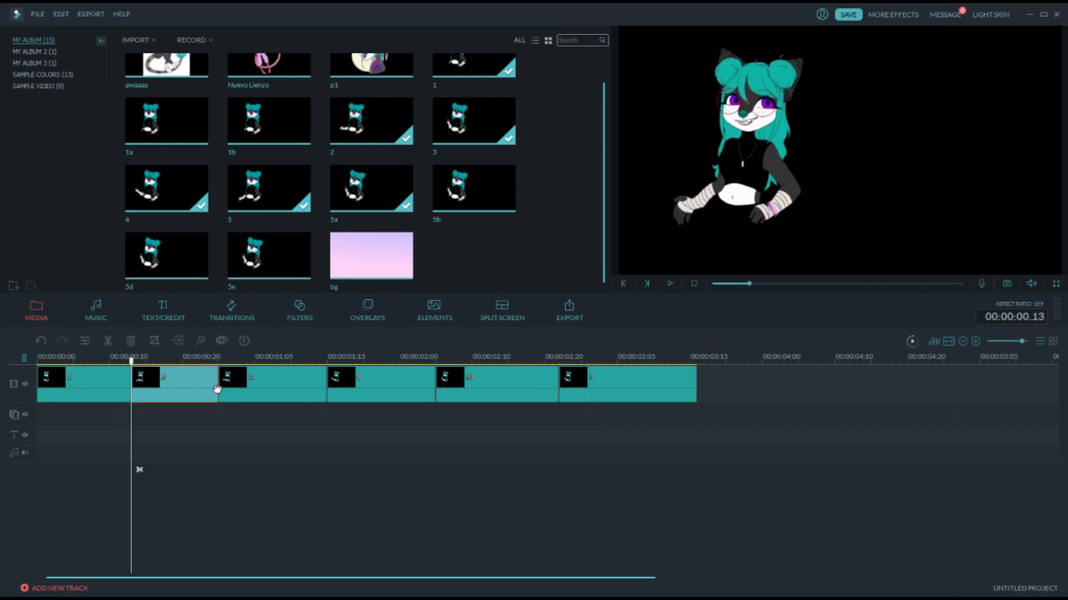
{"action": "left_click_drag", "start_coordinate": [215, 385], "coordinate": [160, 385]}
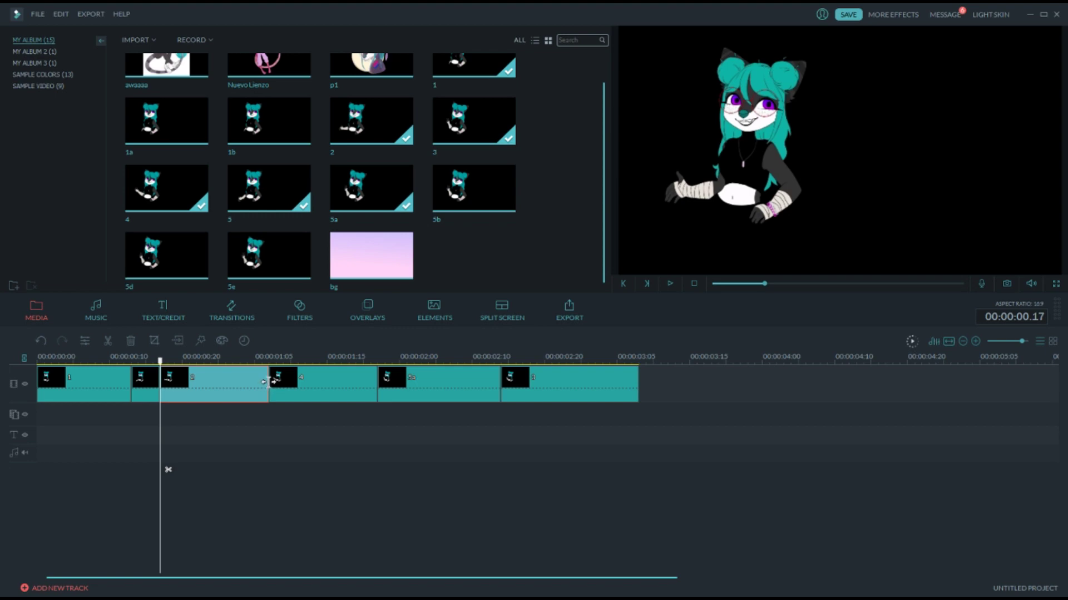
{"action": "left_click_drag", "start_coordinate": [266, 382], "coordinate": [196, 383]}
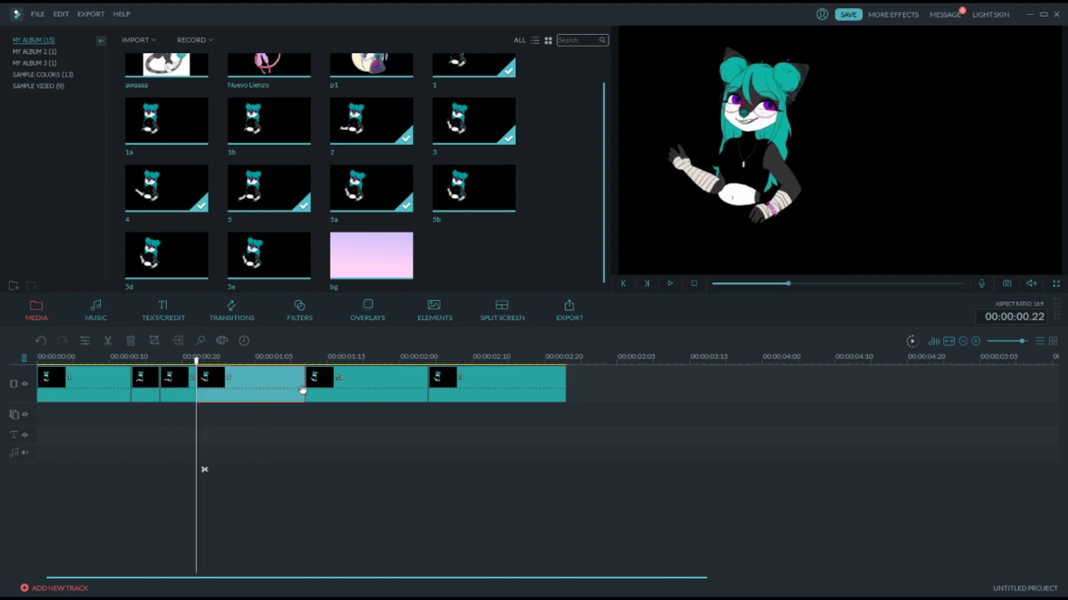
{"action": "left_click_drag", "start_coordinate": [303, 387], "coordinate": [232, 388]}
{"action": "left_click_drag", "start_coordinate": [354, 385], "coordinate": [269, 388]}
Lengthen the final and first frame clips, then play the animation to check it.
{"action": "left_click_drag", "start_coordinate": [405, 391], "coordinate": [601, 410]}
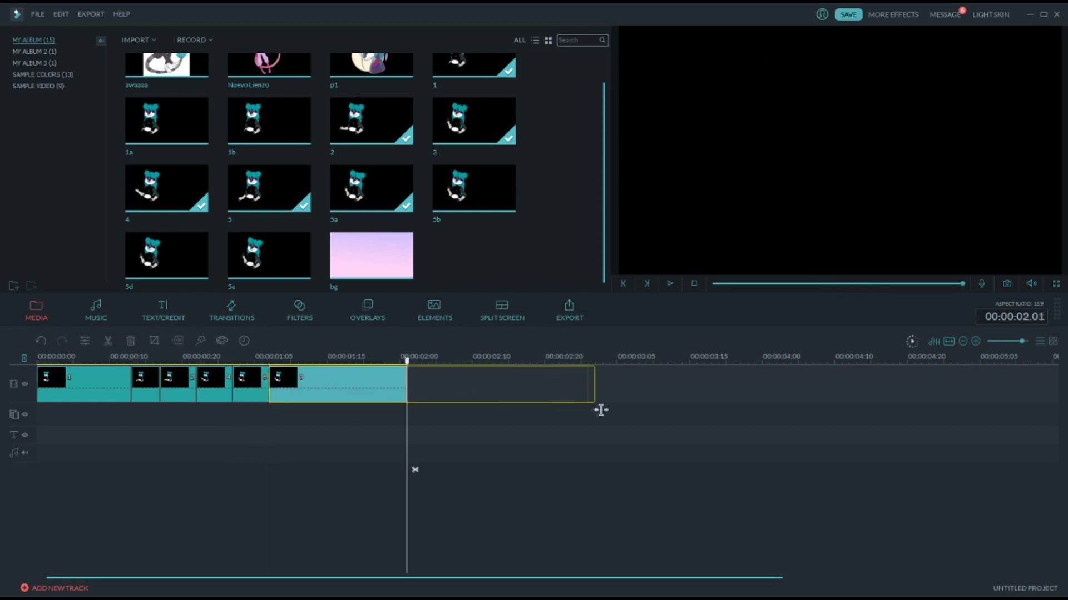
{"action": "left_click", "coordinate": [135, 390]}
{"action": "left_click_drag", "start_coordinate": [129, 388], "coordinate": [334, 387]}
{"action": "left_click", "coordinate": [670, 284]}
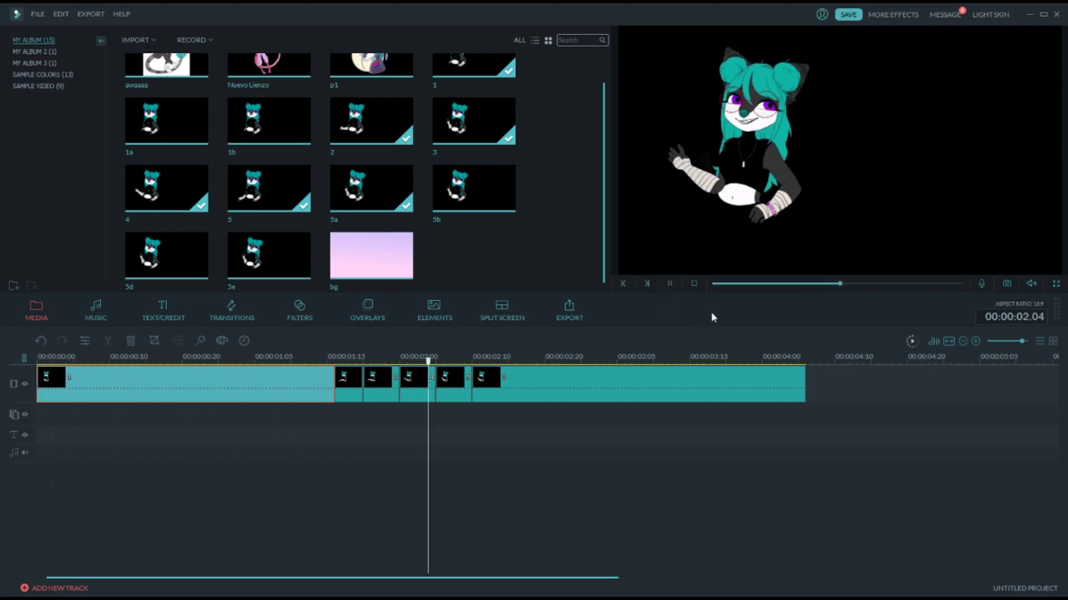
{"action": "left_click", "coordinate": [669, 285]}
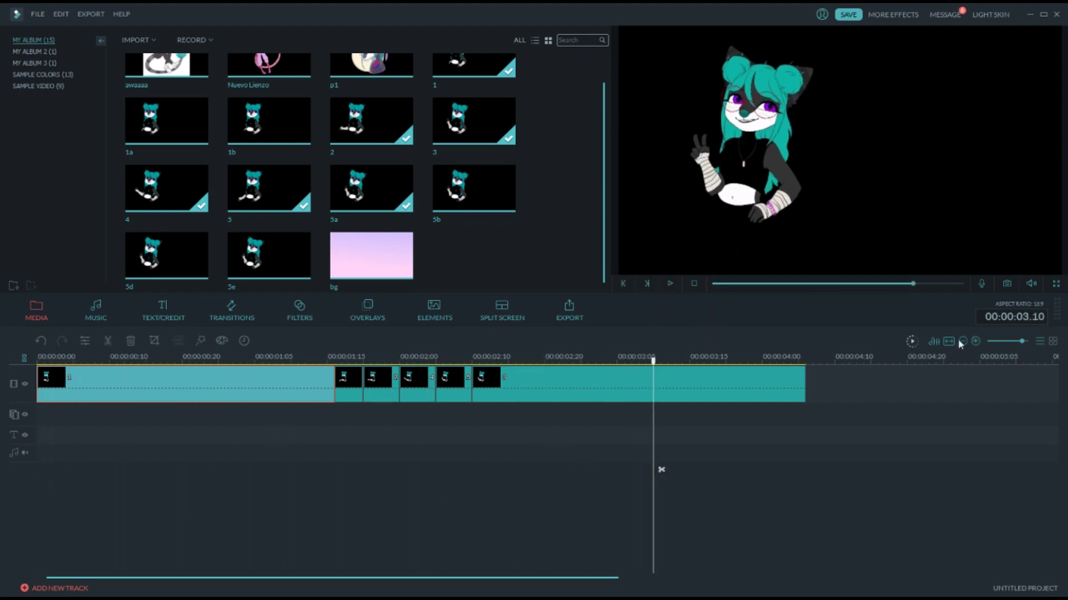
Zoom the timeline and trim the second clip, clip 3 and clip 2a shorter.
{"action": "left_click", "coordinate": [1023, 341]}
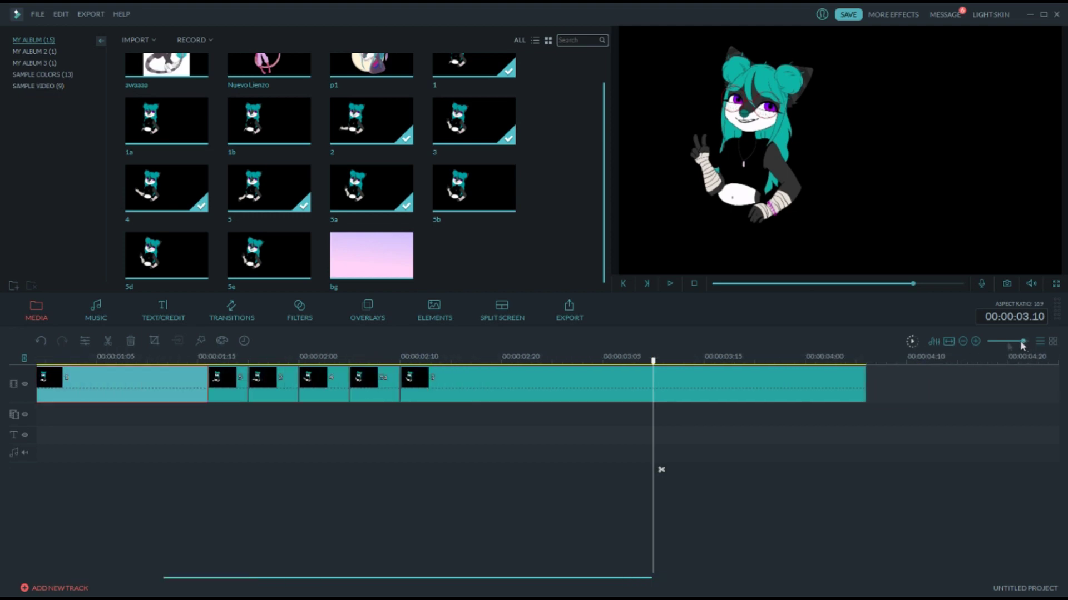
{"action": "left_click", "coordinate": [232, 380]}
{"action": "left_click_drag", "start_coordinate": [246, 391], "coordinate": [281, 376]}
{"action": "left_click", "coordinate": [264, 398]}
{"action": "left_click", "coordinate": [288, 397]}
{"action": "left_click", "coordinate": [312, 399]}
Play from about 00:00:01.07, then shorten the long first frame clip and replay.
{"action": "left_click", "coordinate": [120, 359]}
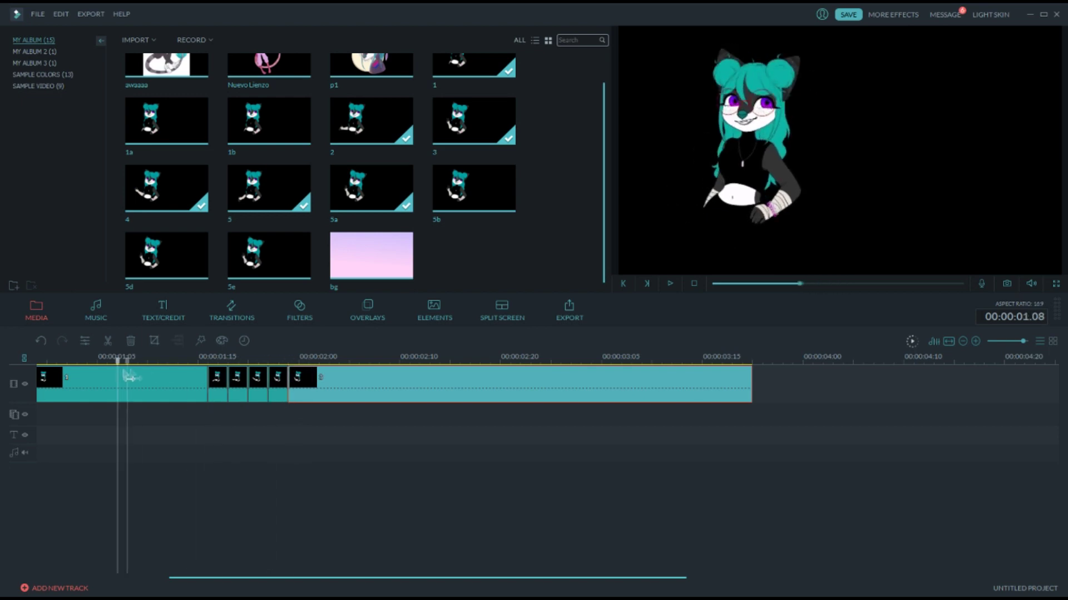
{"action": "left_click", "coordinate": [670, 284]}
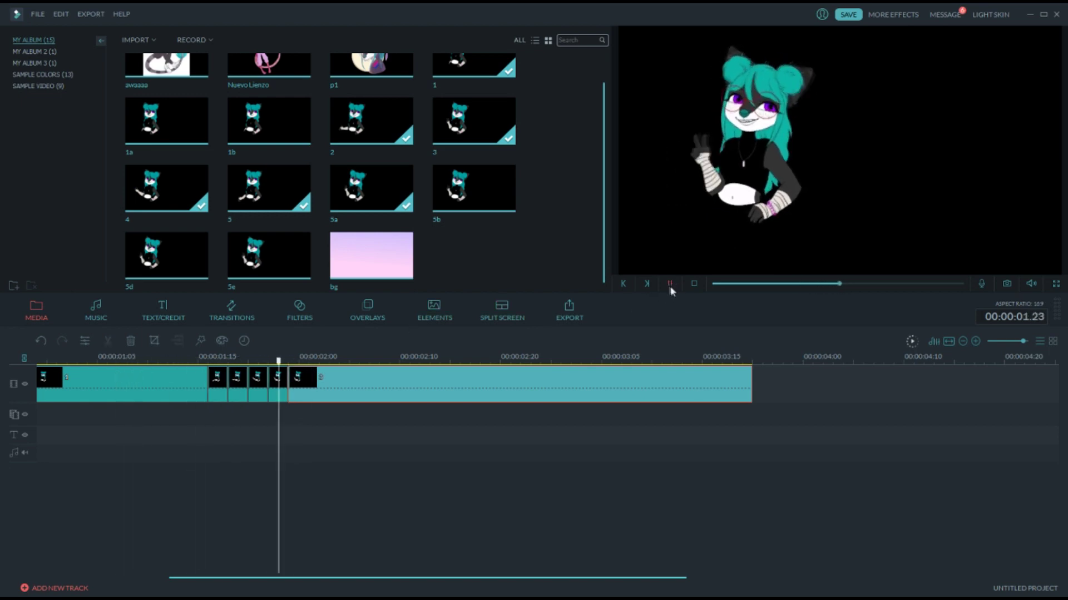
{"action": "left_click", "coordinate": [693, 283]}
{"action": "left_click", "coordinate": [670, 284]}
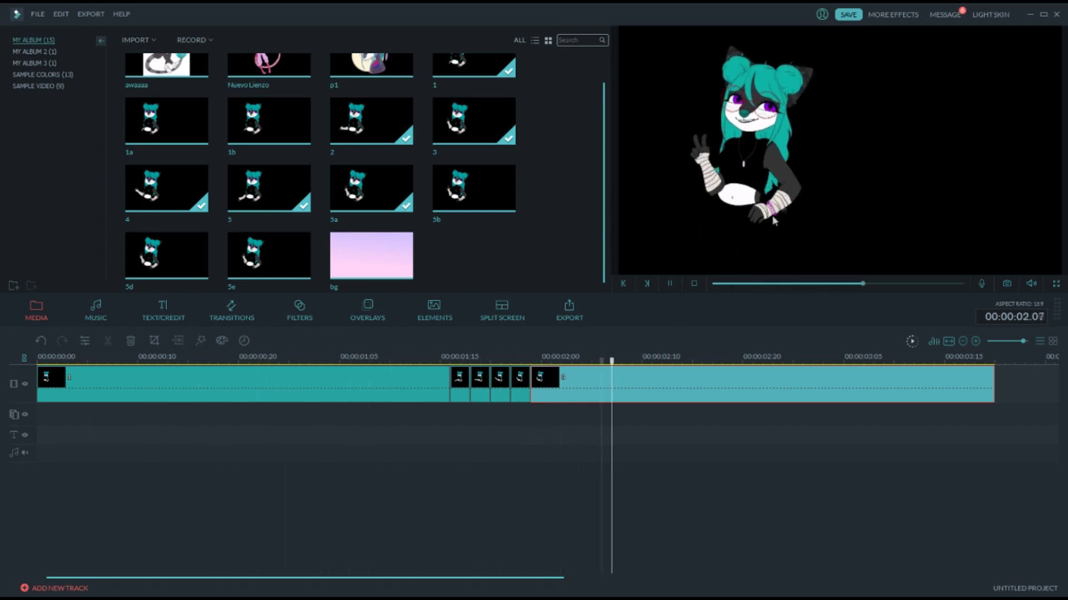
{"action": "left_click", "coordinate": [670, 284]}
{"action": "left_click", "coordinate": [409, 392]}
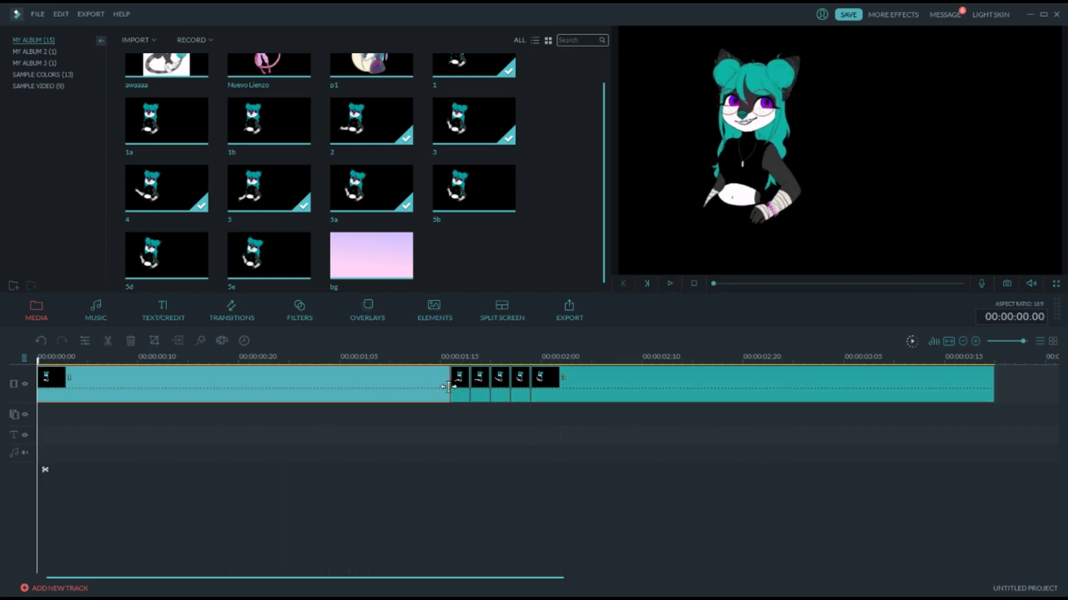
{"action": "left_click_drag", "start_coordinate": [448, 386], "coordinate": [259, 394]}
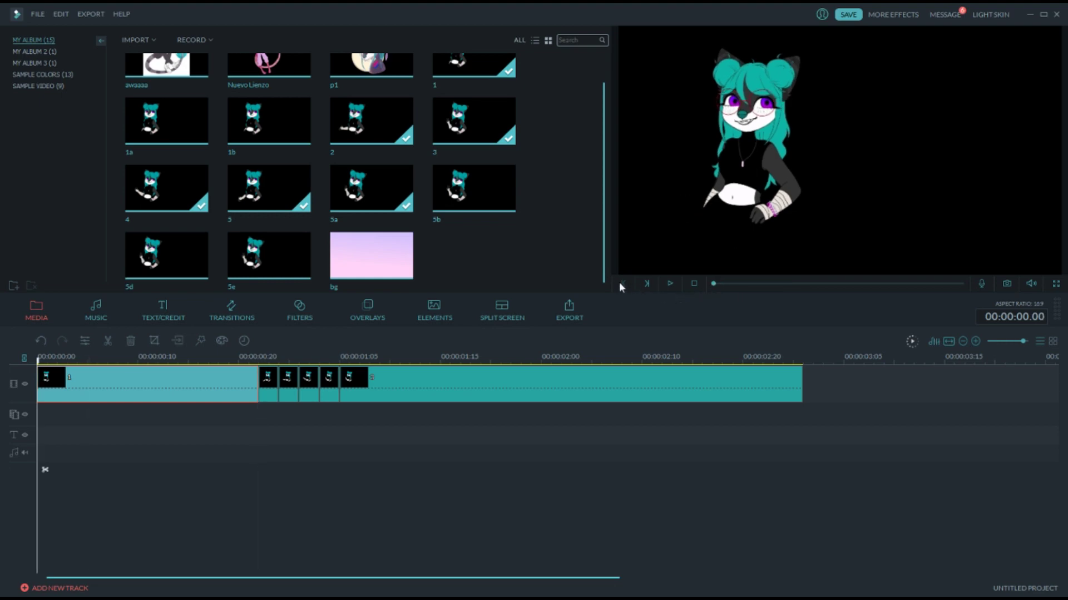
{"action": "left_click", "coordinate": [670, 284]}
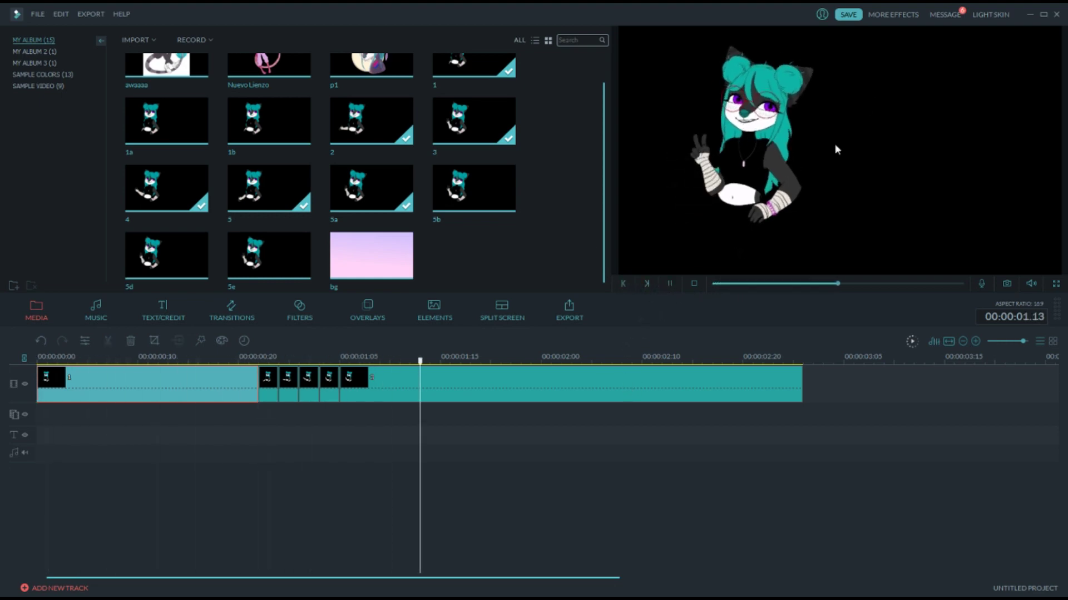
Replay the retimed animation and preview frames 5a and 4 from the media library.
{"action": "left_click", "coordinate": [715, 285]}
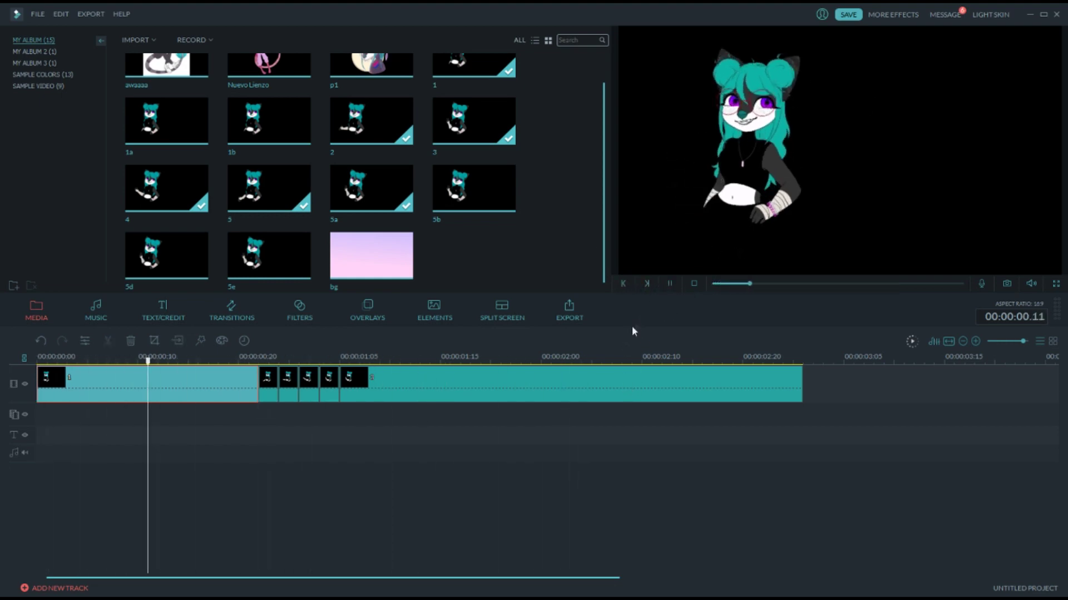
{"action": "left_click", "coordinate": [669, 283]}
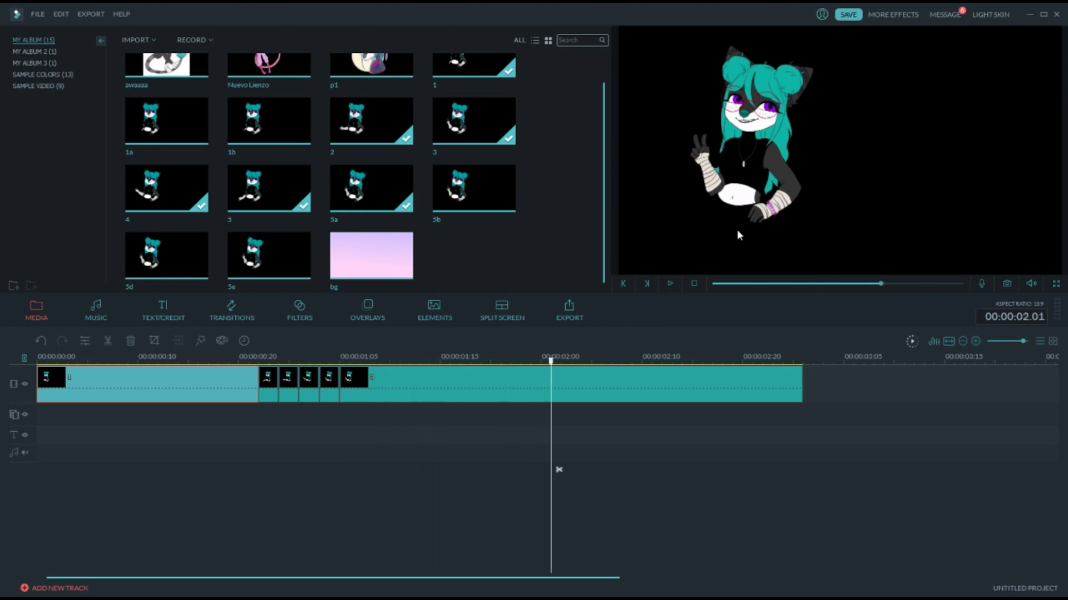
{"action": "left_click", "coordinate": [397, 195]}
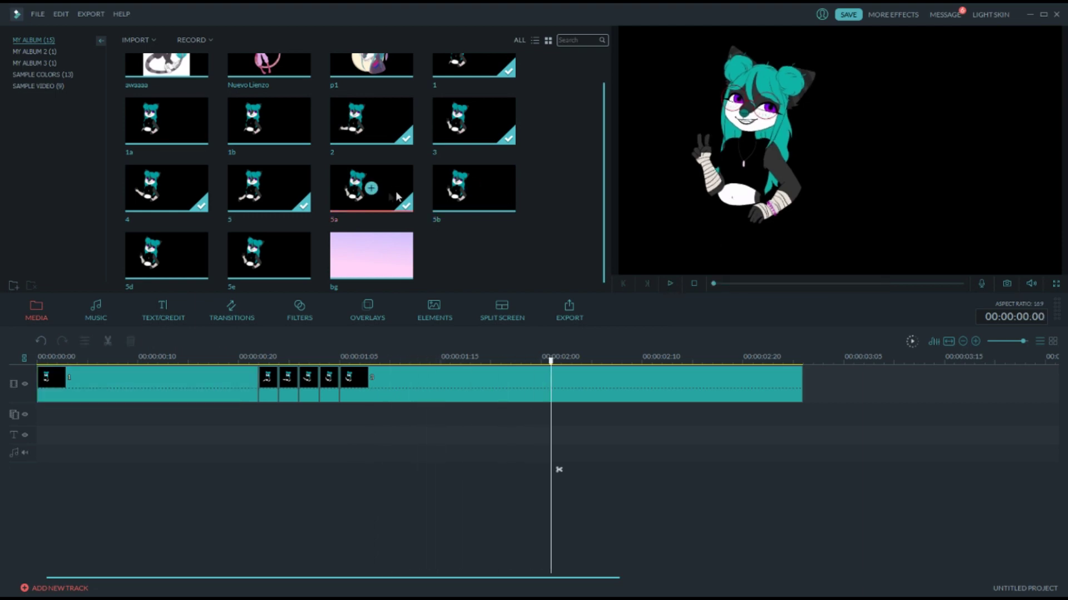
{"action": "left_click", "coordinate": [189, 200]}
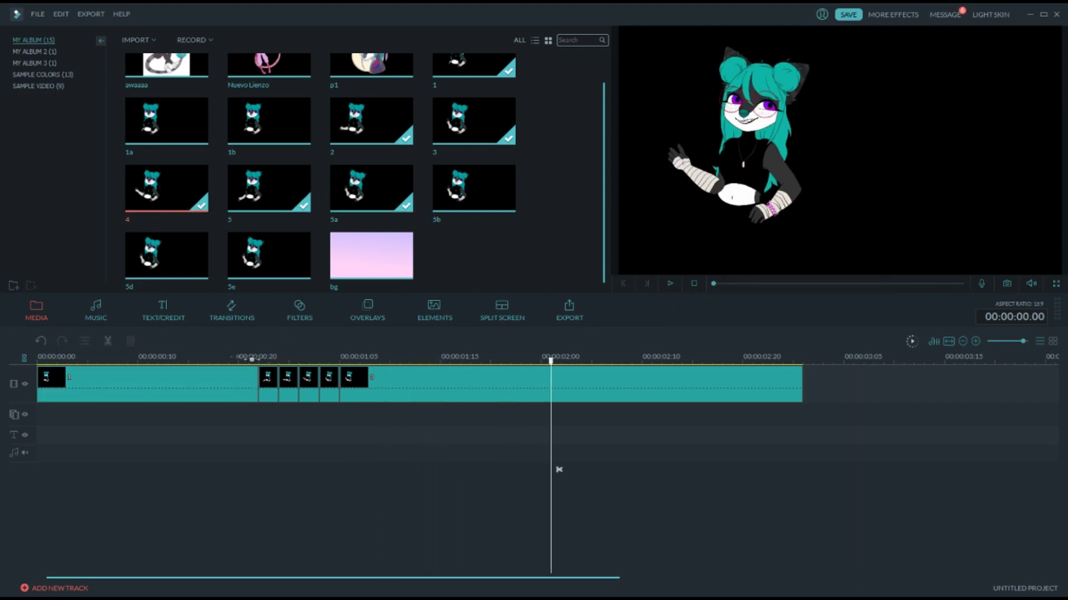
Play the animation from the beginning once more, then show the music library.
{"action": "left_click", "coordinate": [191, 381]}
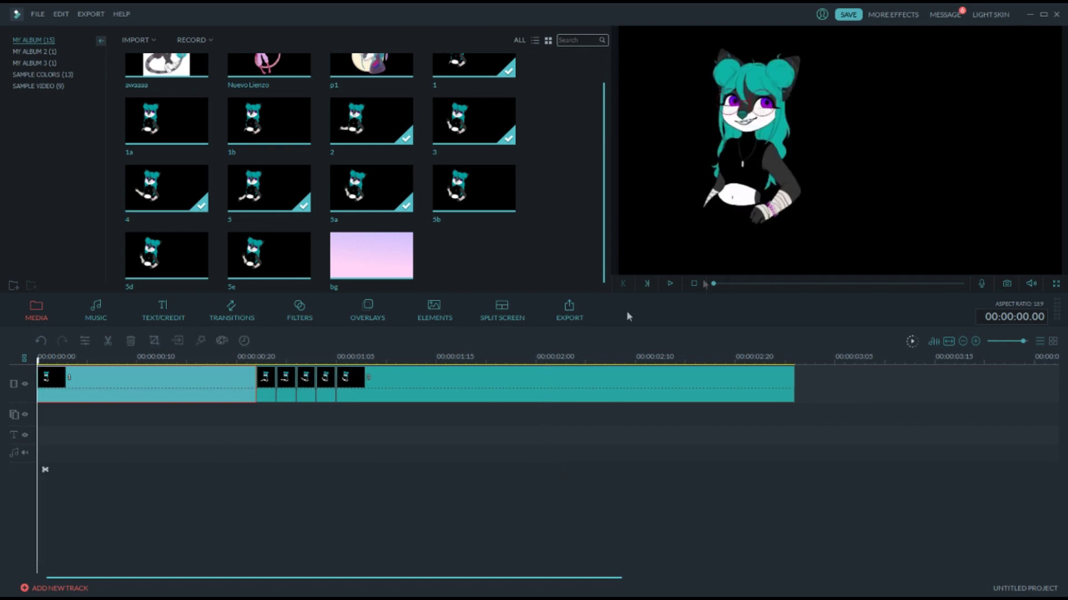
{"action": "left_click", "coordinate": [669, 284]}
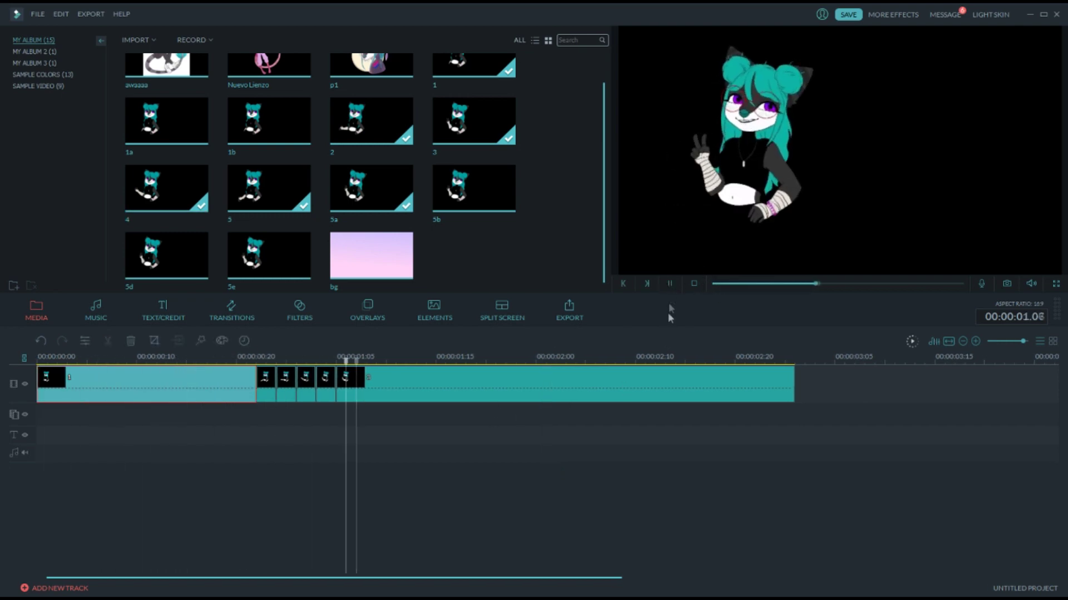
{"action": "left_click", "coordinate": [693, 283]}
{"action": "left_click", "coordinate": [670, 284]}
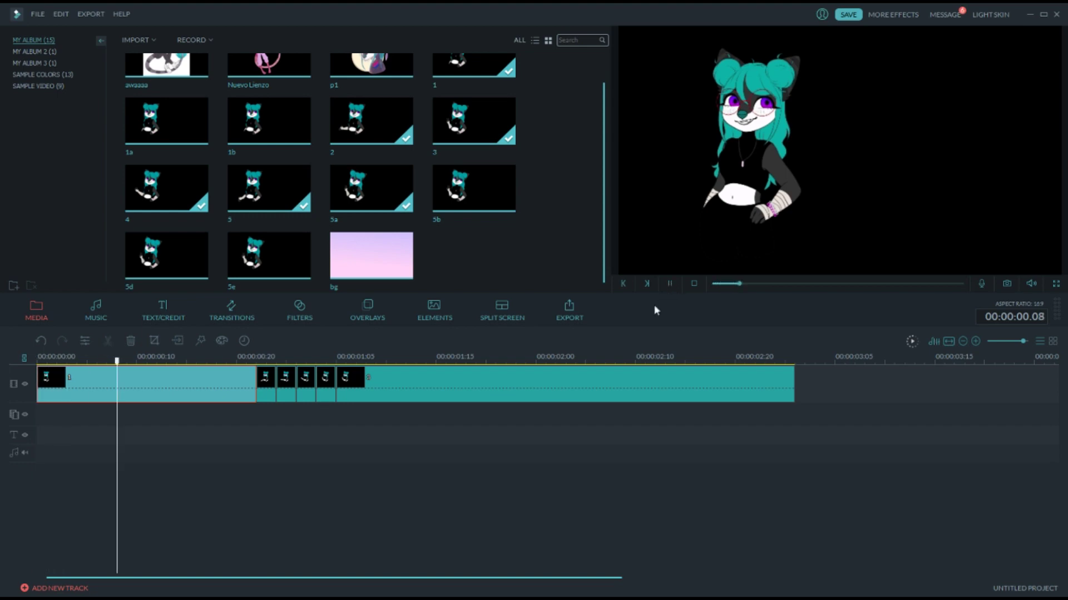
{"action": "left_click", "coordinate": [670, 284]}
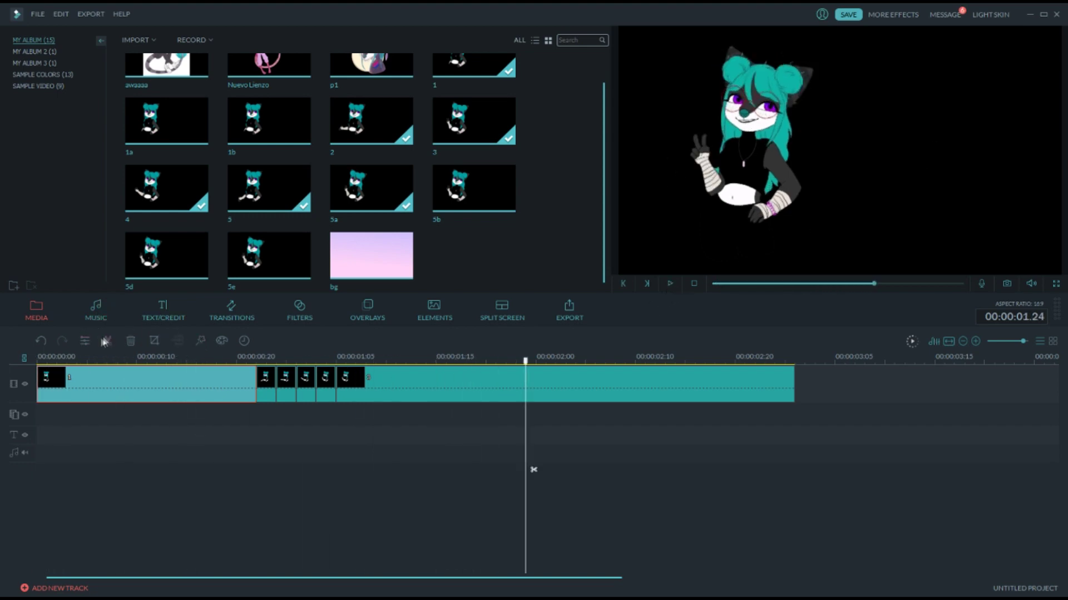
{"action": "left_click", "coordinate": [99, 320]}
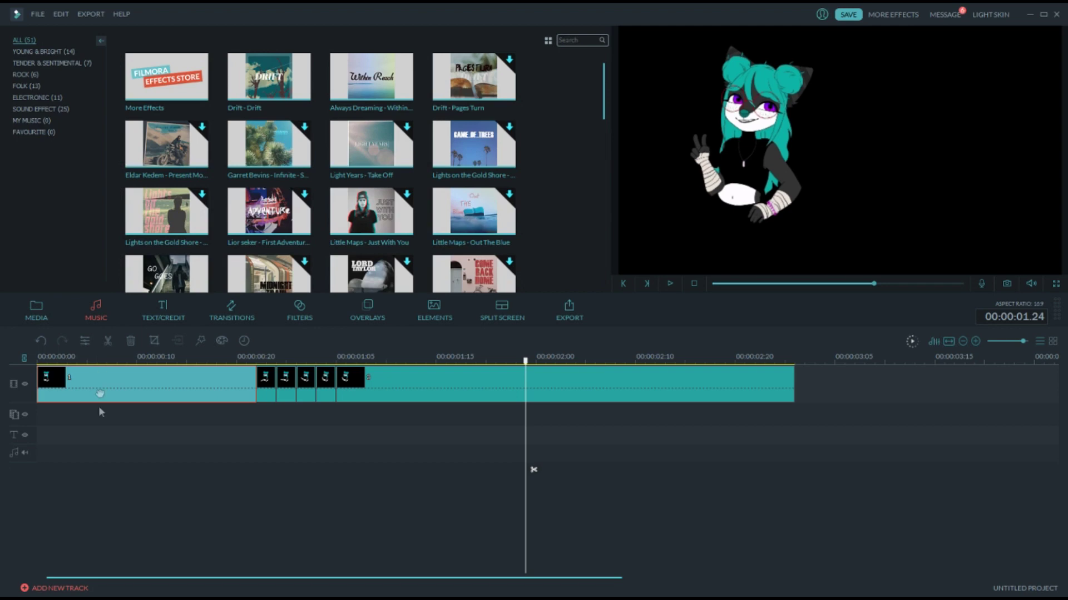
{"action": "left_click", "coordinate": [270, 80]}
{"action": "left_click_drag", "start_coordinate": [577, 457], "coordinate": [89, 453]}
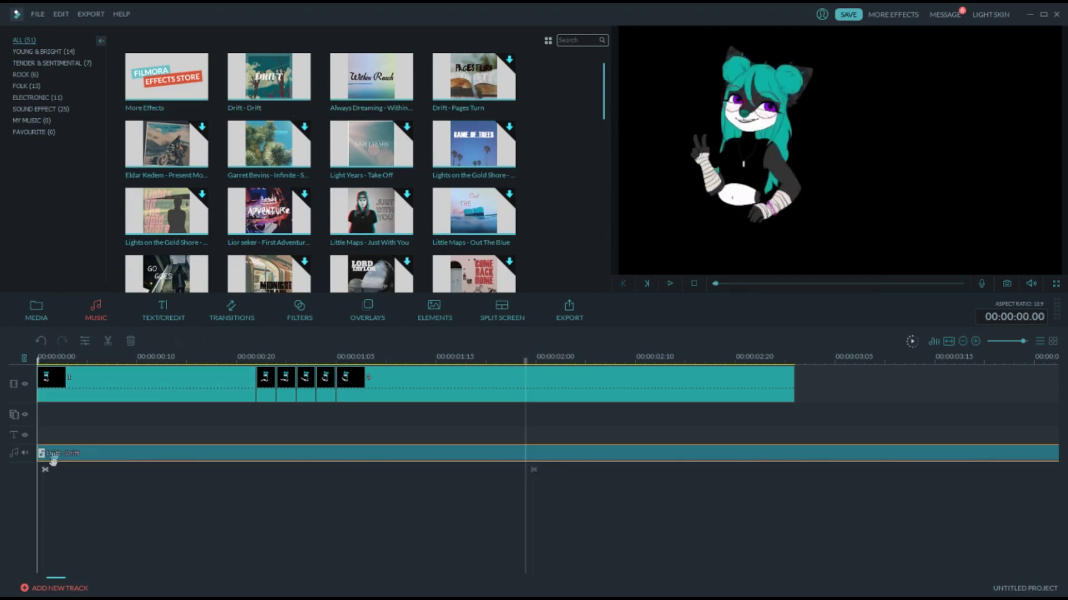
{"action": "left_click", "coordinate": [670, 284]}
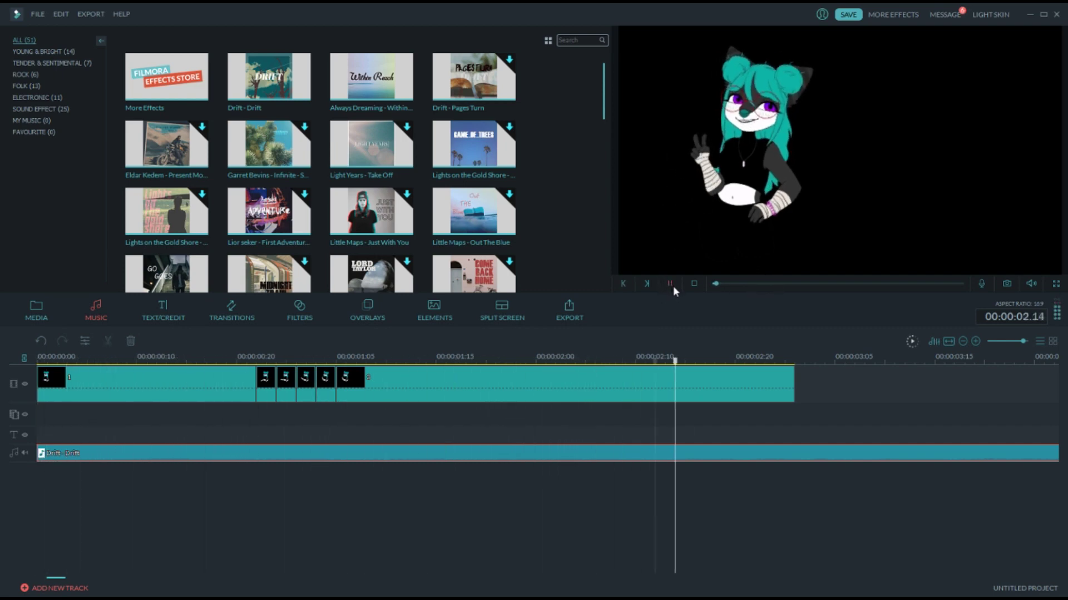
{"action": "left_click", "coordinate": [671, 284]}
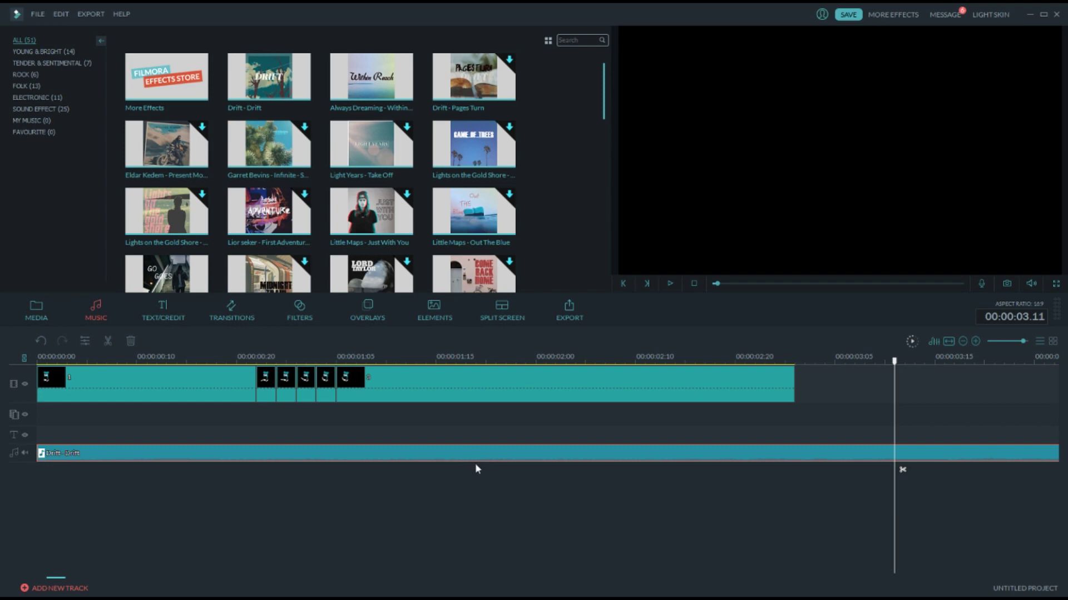
{"action": "key", "text": "Delete"}
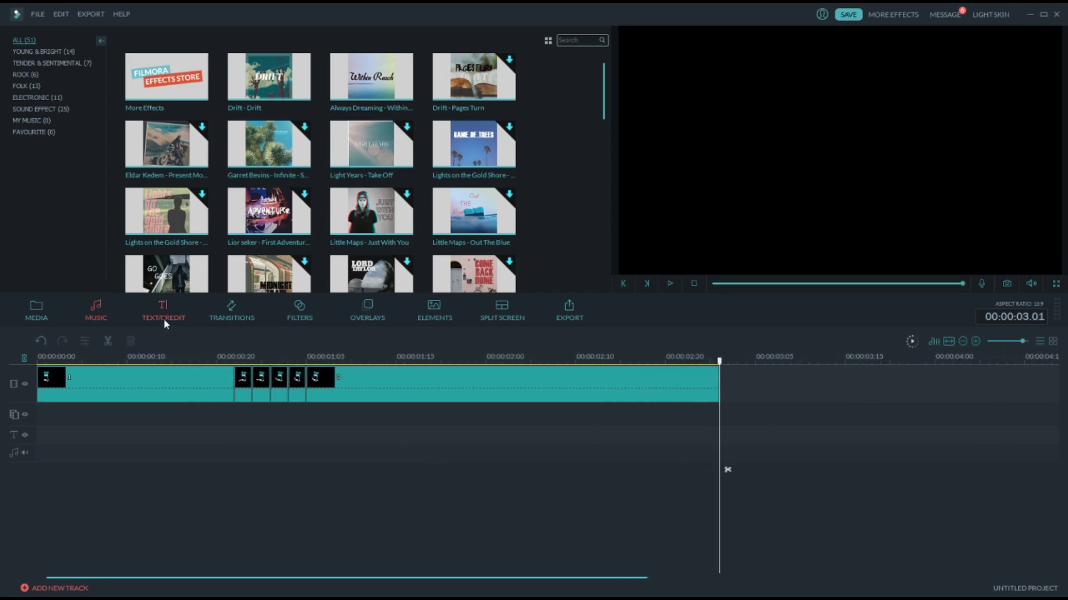
{"action": "left_click", "coordinate": [163, 311]}
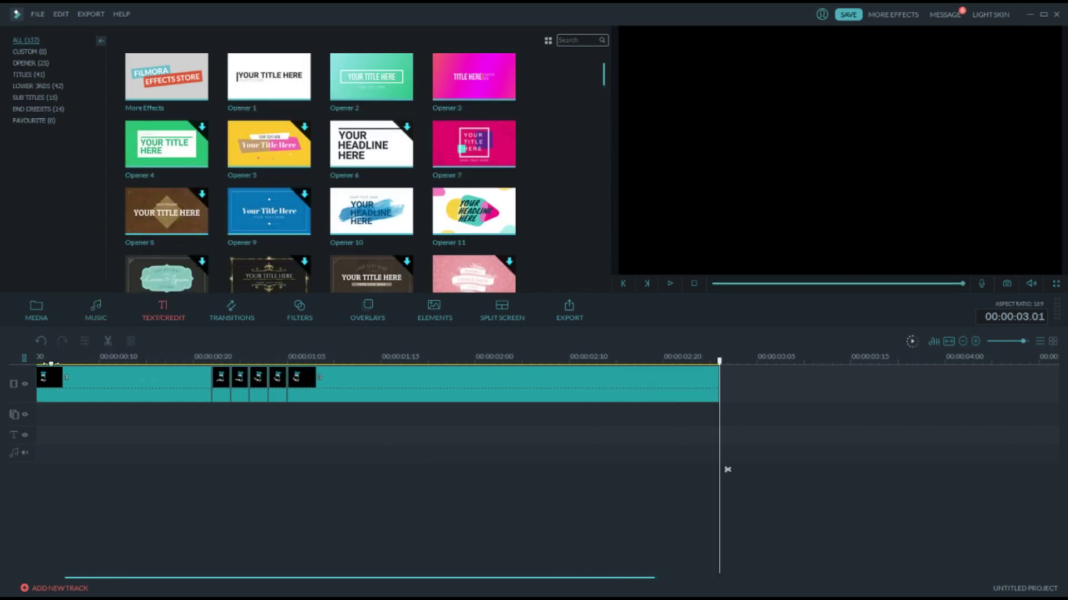
Select the animation clip, return the playhead to the start, and scroll the title templates.
{"action": "left_click", "coordinate": [60, 390]}
{"action": "left_click_drag", "start_coordinate": [328, 577], "coordinate": [57, 578]}
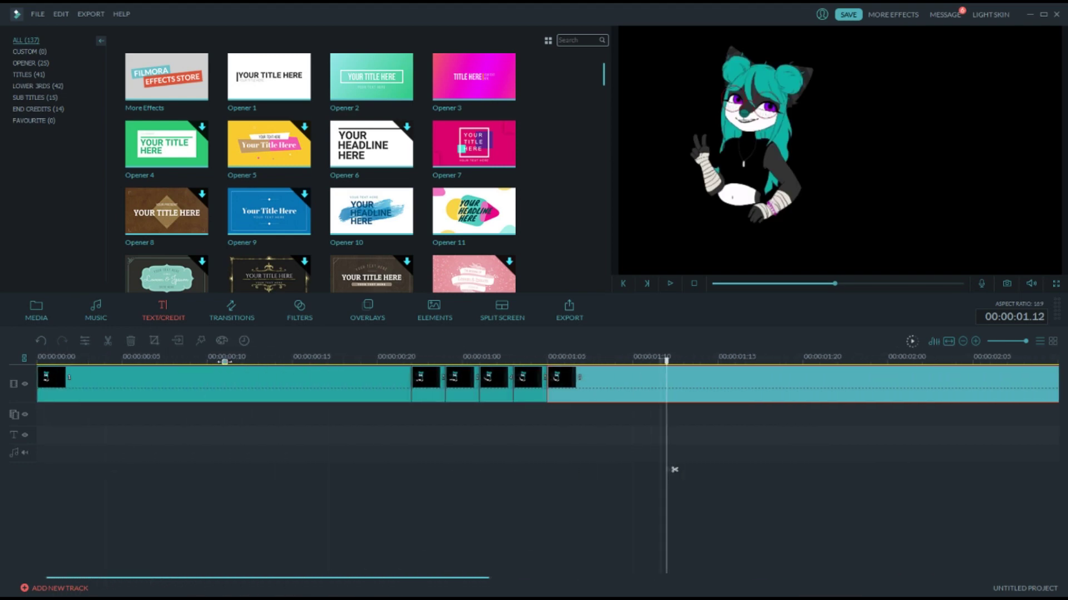
{"action": "scroll", "coordinate": [278, 378], "scroll_direction": "down", "scroll_amount": 3}
{"action": "left_click_drag", "start_coordinate": [362, 370], "coordinate": [37, 361]}
{"action": "left_click_drag", "start_coordinate": [606, 79], "coordinate": [606, 100]}
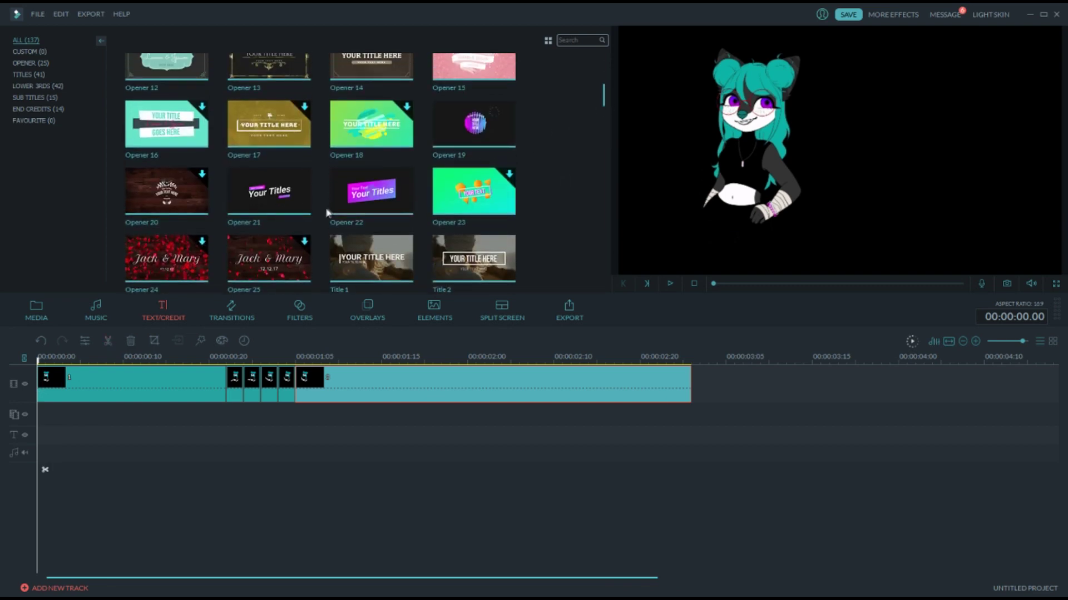
Try Opener 21 at the project start, undo it, and add Title 1 instead.
{"action": "left_click", "coordinate": [271, 200]}
{"action": "left_click_drag", "start_coordinate": [67, 401], "coordinate": [67, 401]}
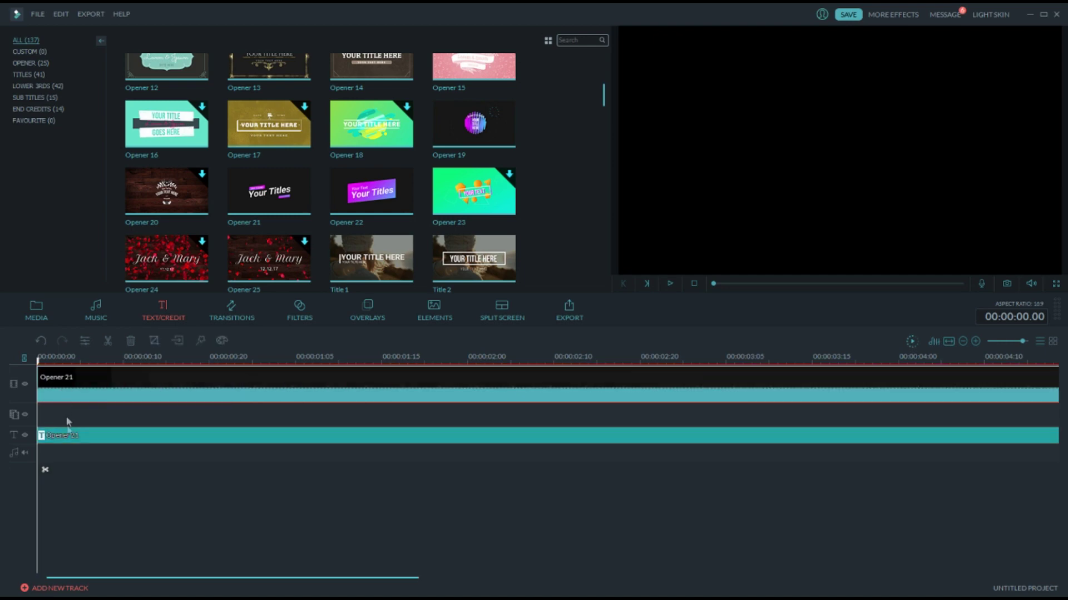
{"action": "left_click", "coordinate": [672, 284]}
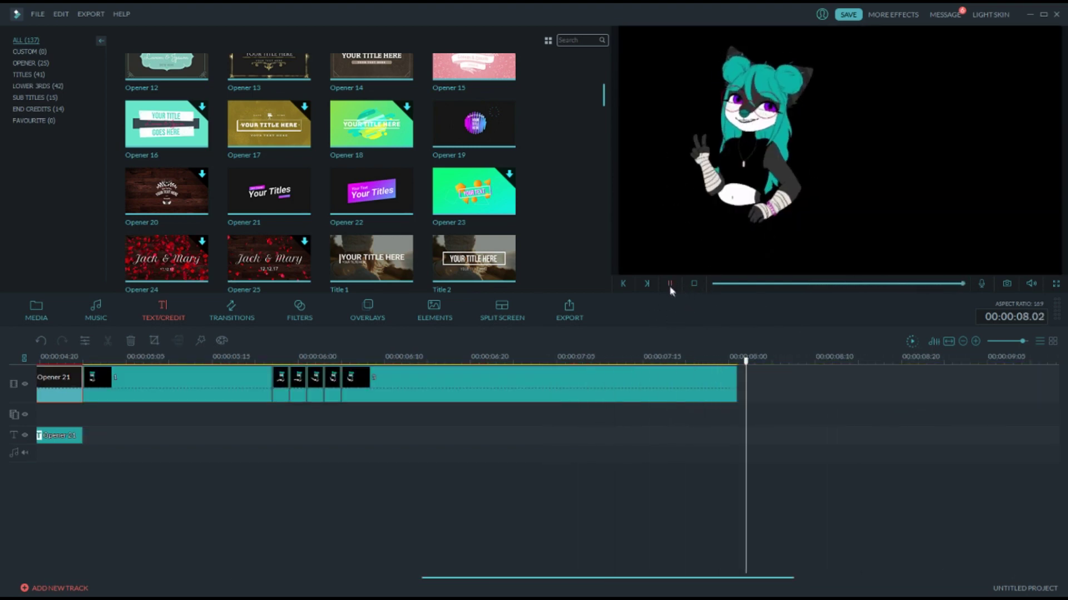
{"action": "key", "text": "ctrl+z"}
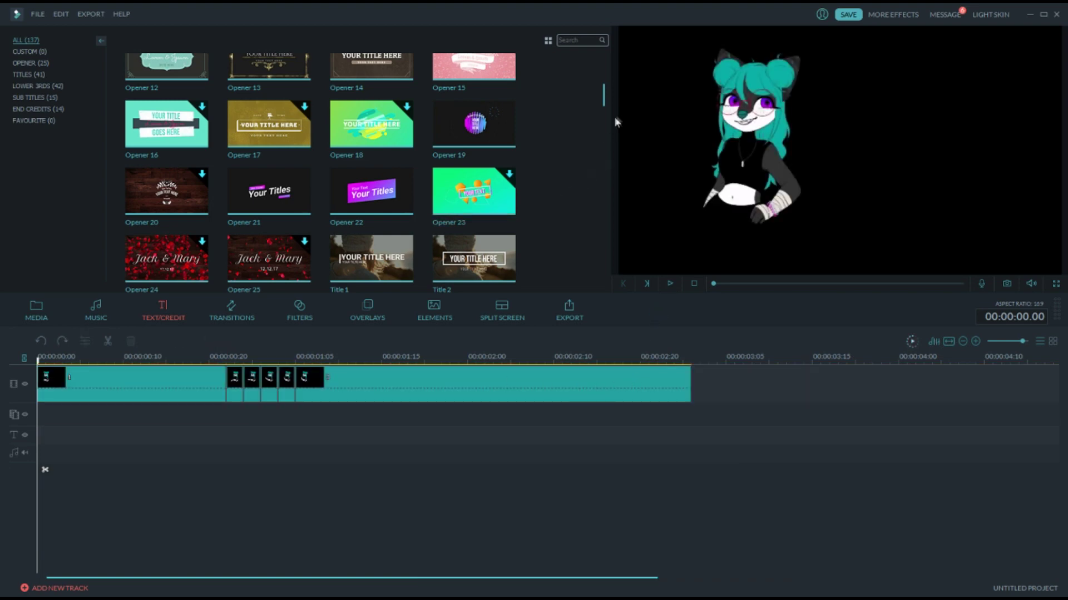
{"action": "left_click", "coordinate": [371, 259]}
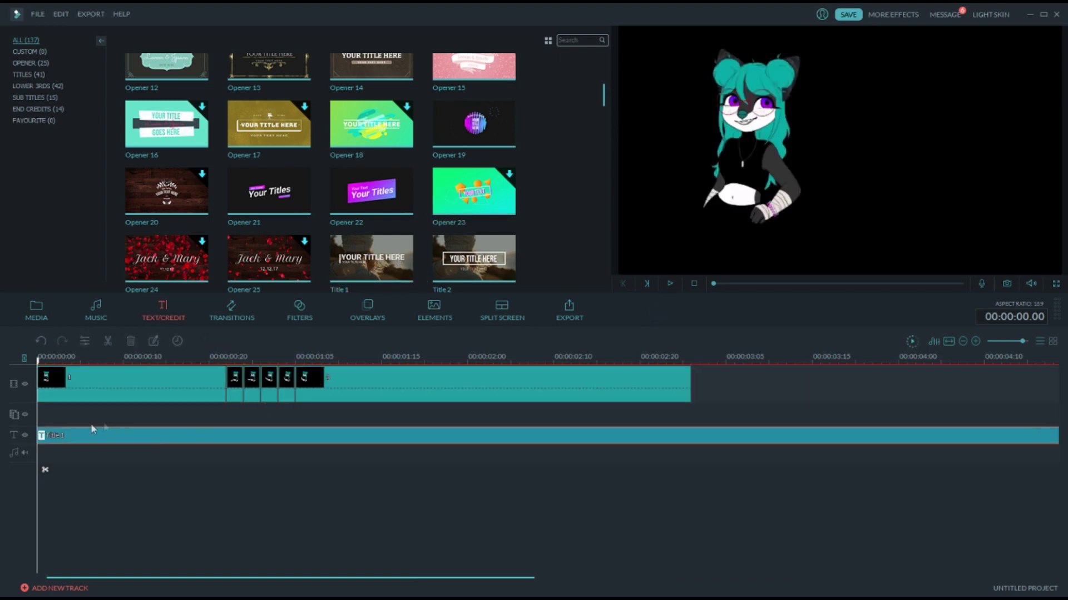
Replace the title's main line with a typed name and delete the subtitle line.
{"action": "left_click", "coordinate": [668, 284]}
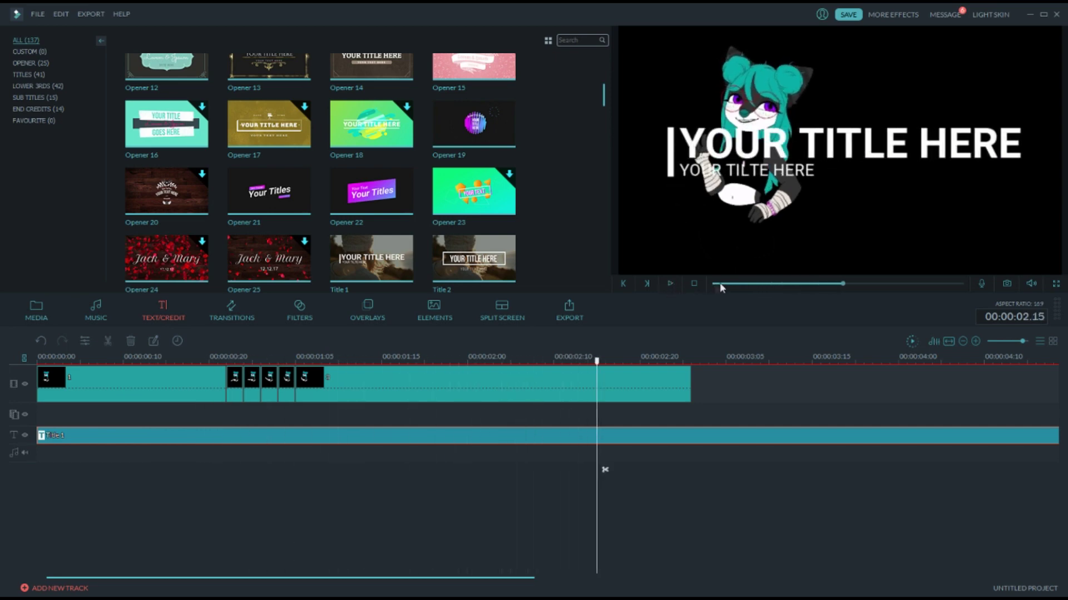
{"action": "left_click", "coordinate": [693, 283]}
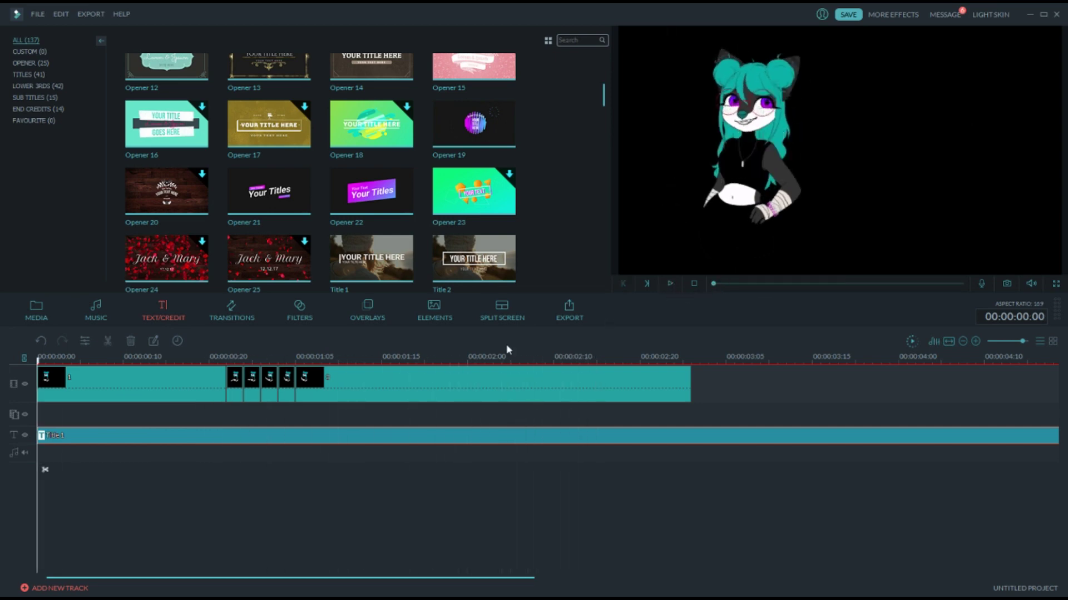
{"action": "double_click", "coordinate": [78, 441]}
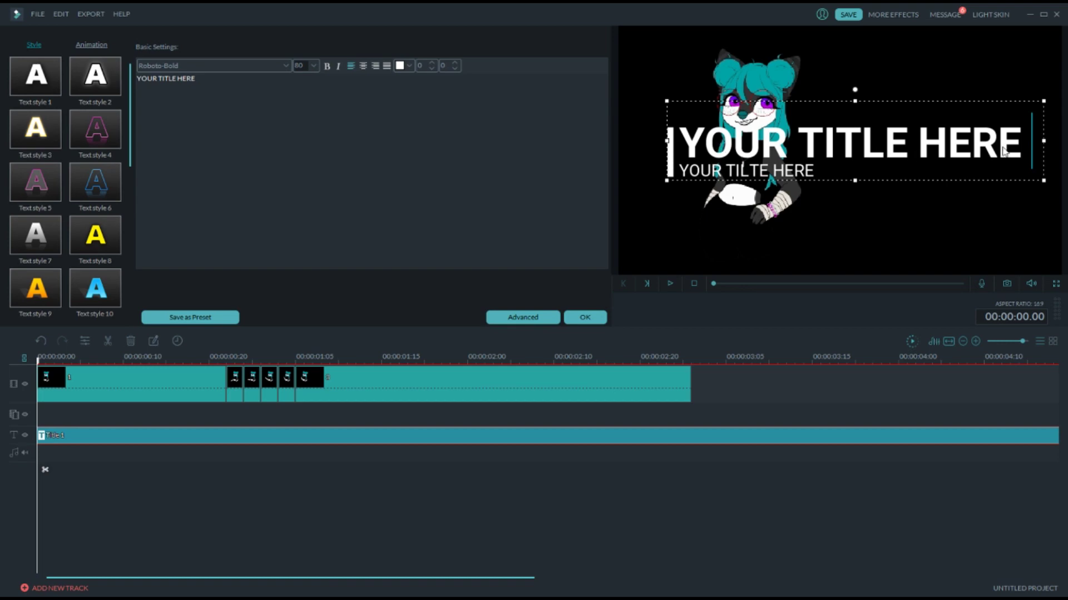
{"action": "left_click_drag", "start_coordinate": [1014, 153], "coordinate": [669, 151]}
{"action": "type", "text": "kasscav"}
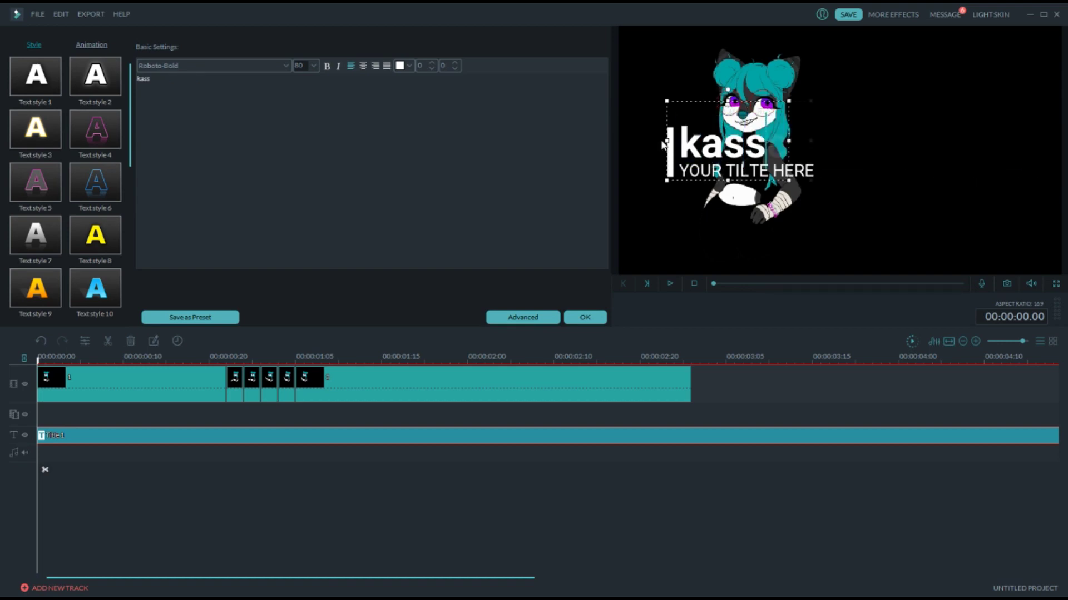
{"action": "key", "text": "BackSpace"}
{"action": "type", "text": "bve"}
{"action": "key", "text": "BackSpace"}
{"action": "key", "text": "BackSpace"}
{"action": "type", "text": "ek"}
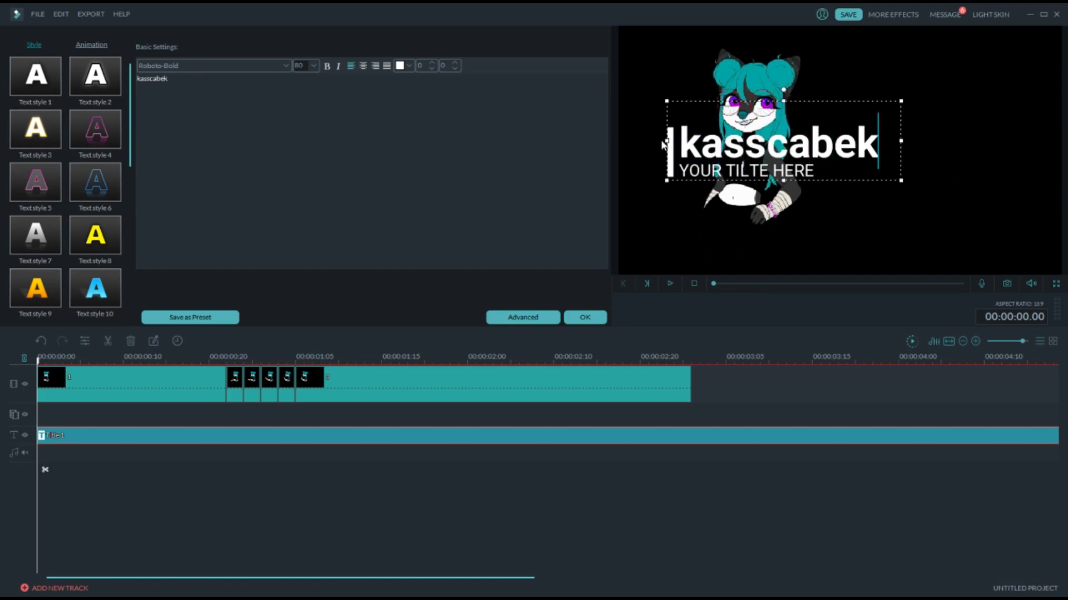
{"action": "key", "text": "BackSpace"}
{"action": "type", "text": "l"}
{"action": "left_click_drag", "start_coordinate": [818, 172], "coordinate": [647, 178]}
{"action": "key", "text": "BackSpace"}
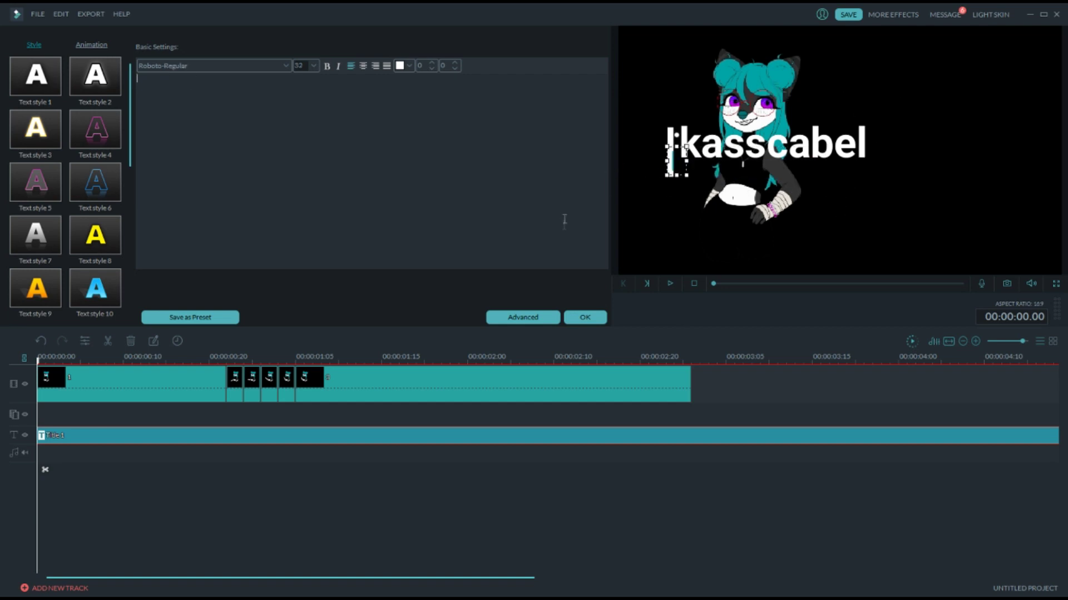
{"action": "left_click", "coordinate": [584, 317]}
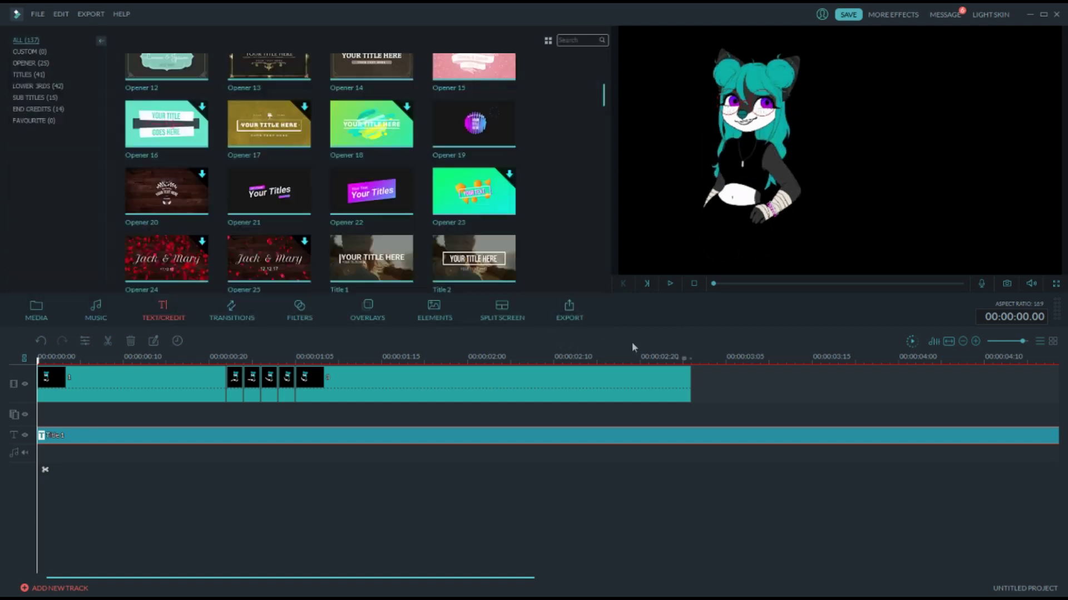
Play the titled animation a few times, then delete the title clip from the timeline.
{"action": "left_click", "coordinate": [671, 284]}
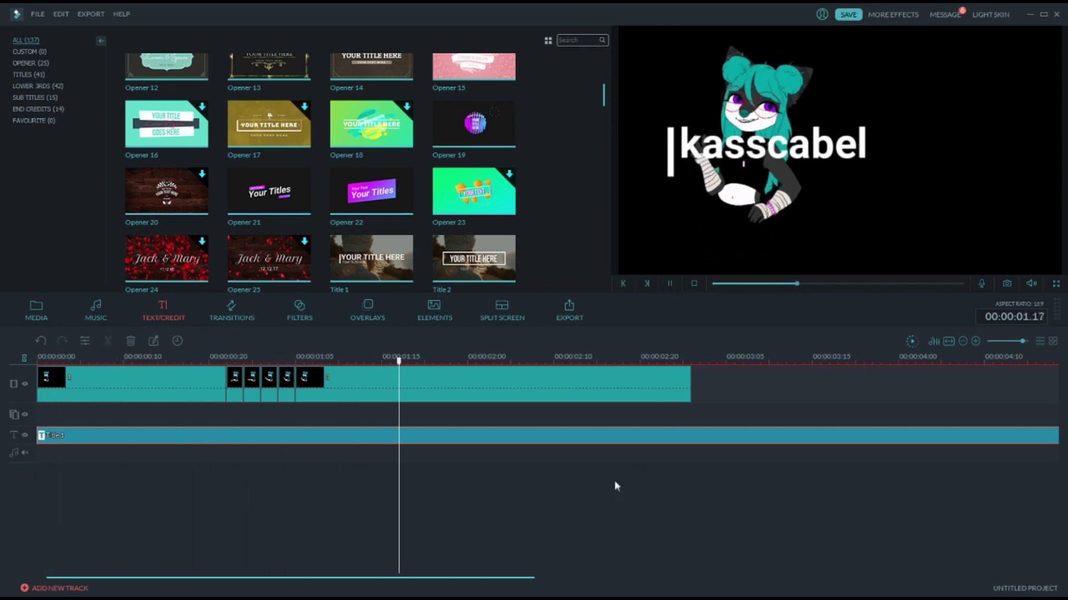
{"action": "left_click", "coordinate": [671, 284]}
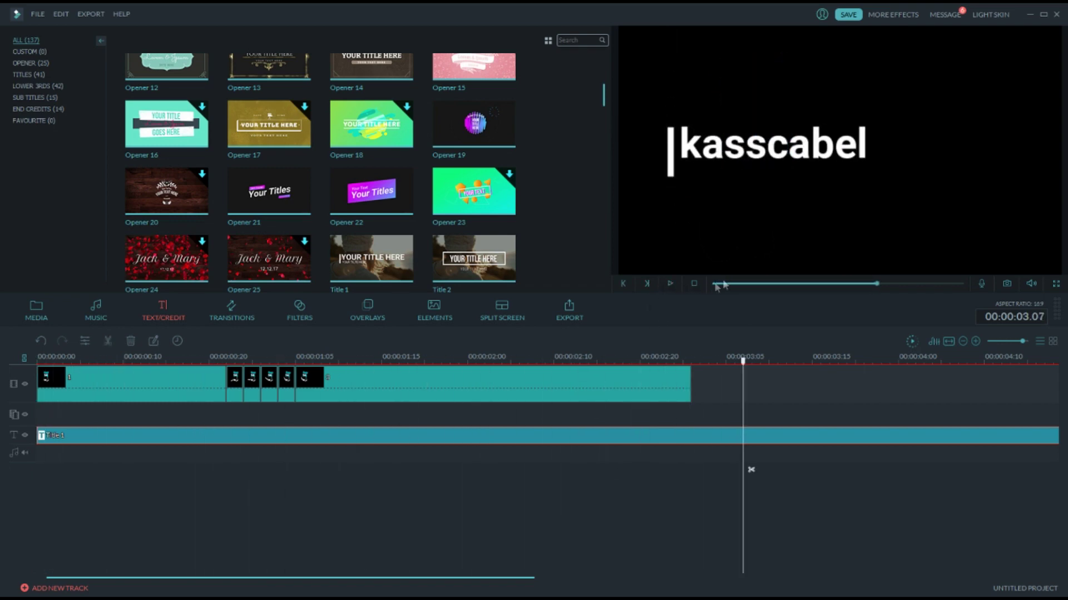
{"action": "left_click", "coordinate": [718, 285]}
{"action": "left_click", "coordinate": [670, 284]}
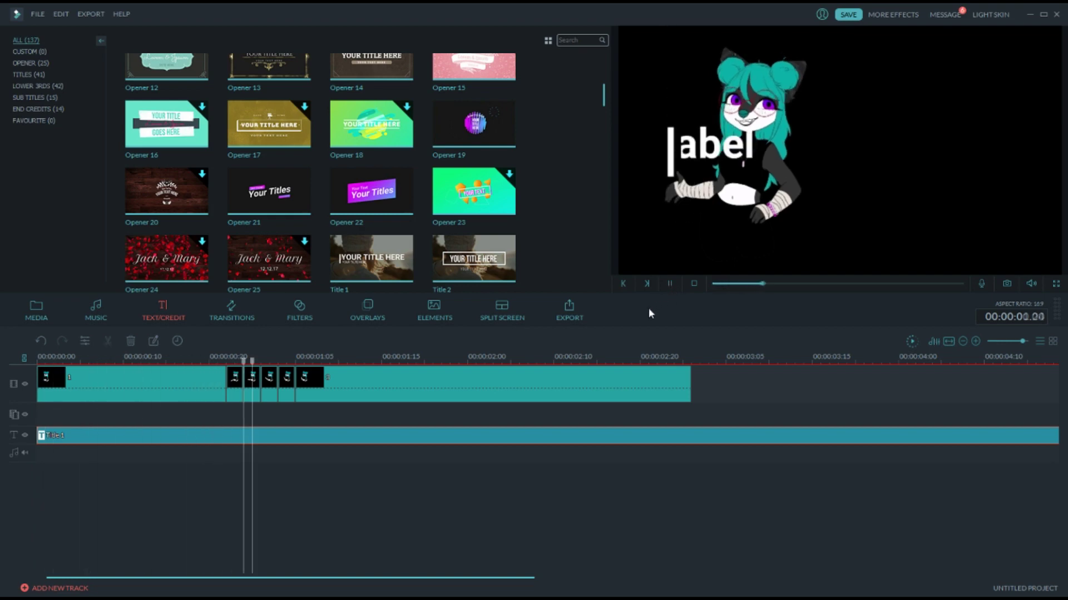
{"action": "left_click", "coordinate": [671, 284]}
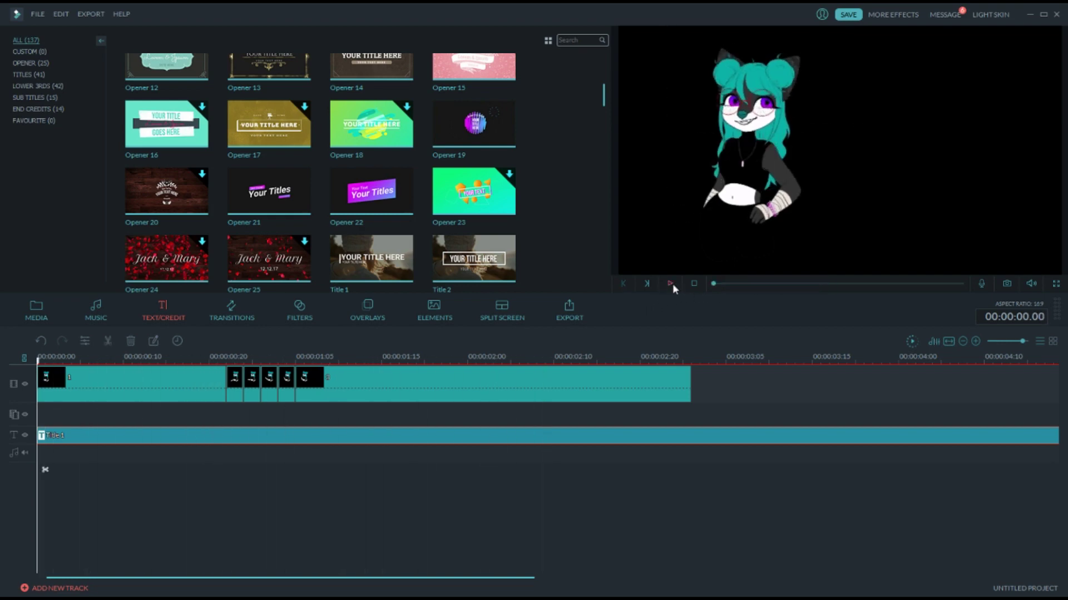
{"action": "left_click", "coordinate": [671, 284]}
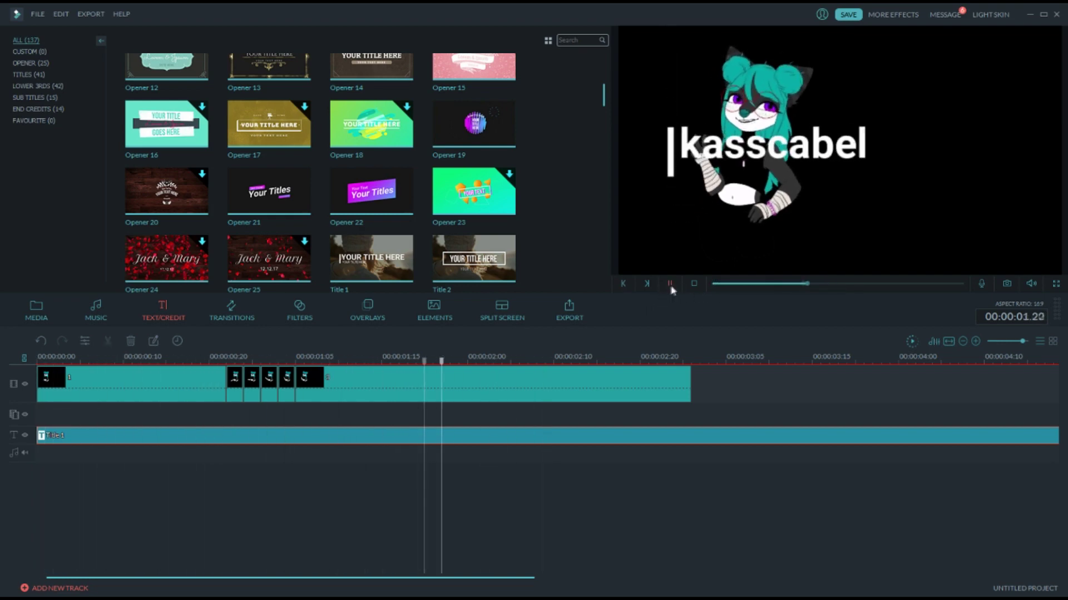
{"action": "left_click", "coordinate": [671, 284]}
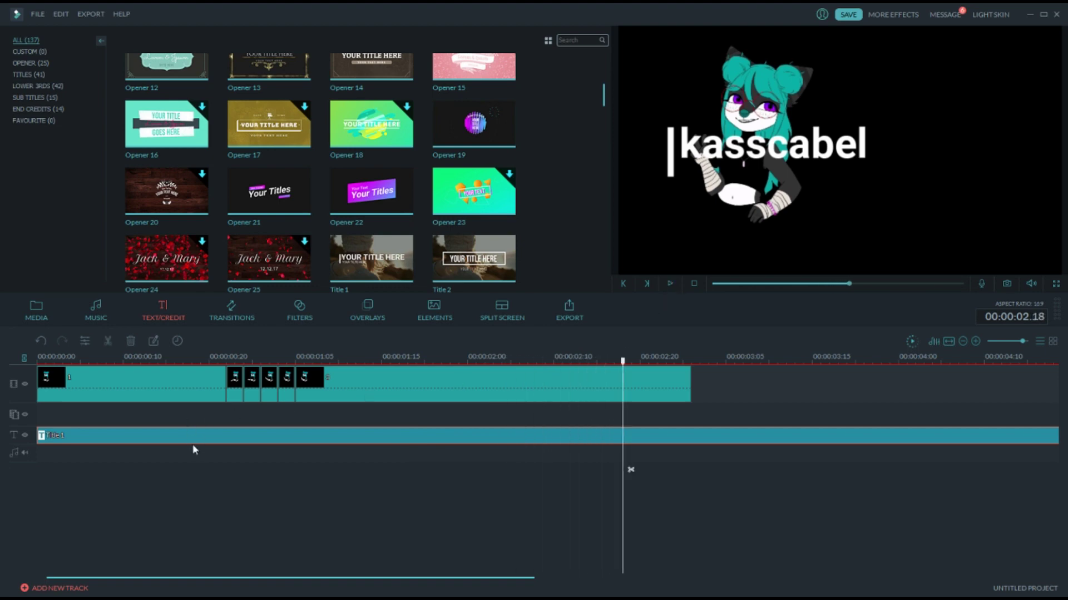
{"action": "key", "text": "Delete"}
{"action": "left_click", "coordinate": [231, 310]}
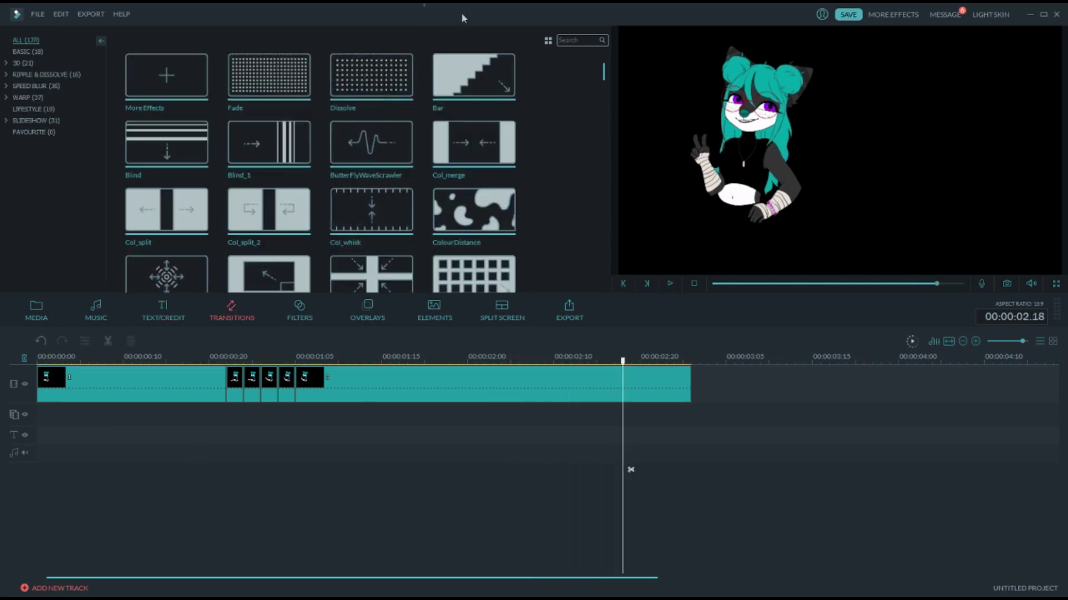
Place the ColourDistance transition between two frame clips and move the playhead to it.
{"action": "left_click_drag", "start_coordinate": [478, 220], "coordinate": [295, 389]}
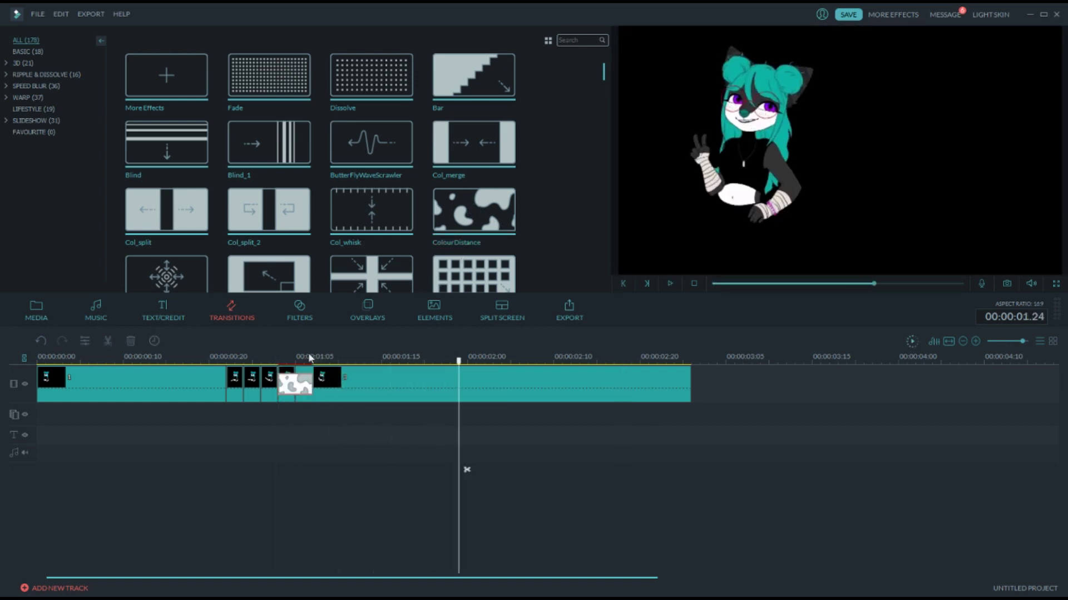
{"action": "scroll", "coordinate": [301, 359], "scroll_direction": "down", "scroll_amount": 1}
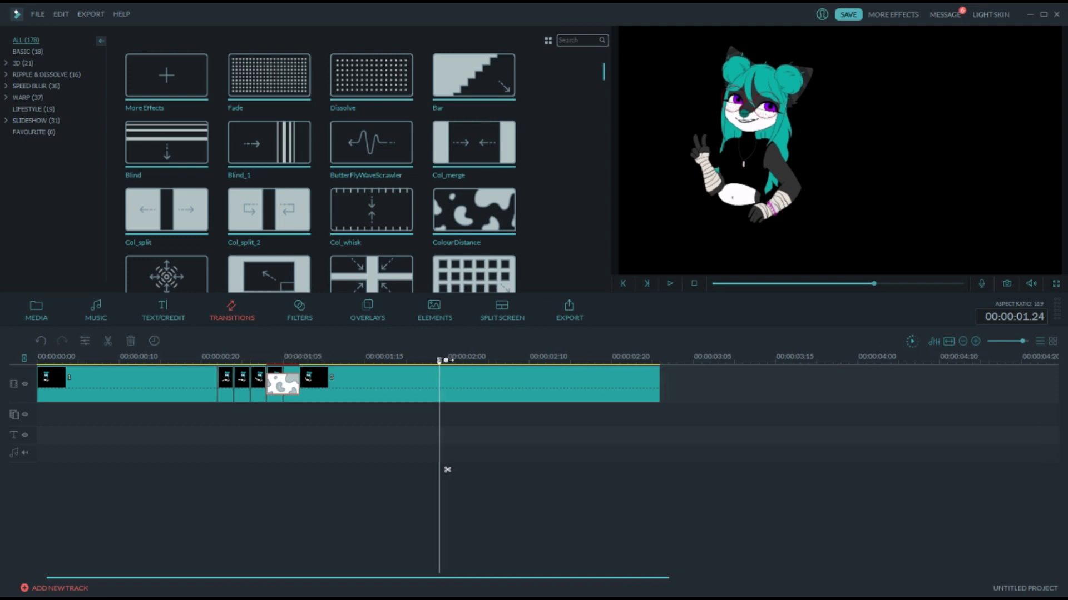
{"action": "left_click_drag", "start_coordinate": [439, 360], "coordinate": [285, 356]}
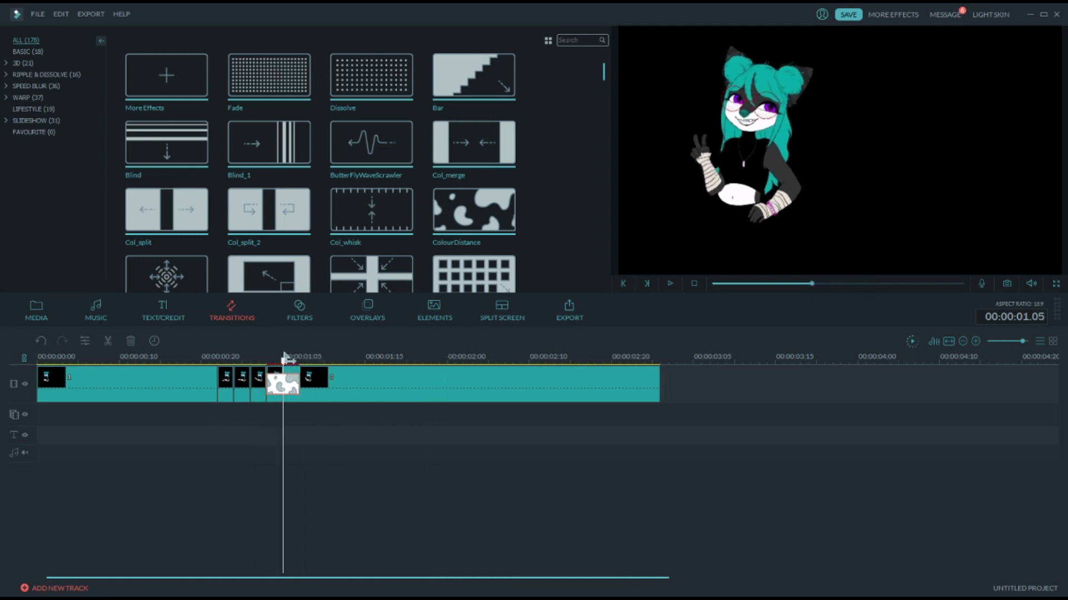
{"action": "left_click", "coordinate": [336, 395]}
{"action": "left_click", "coordinate": [276, 389]}
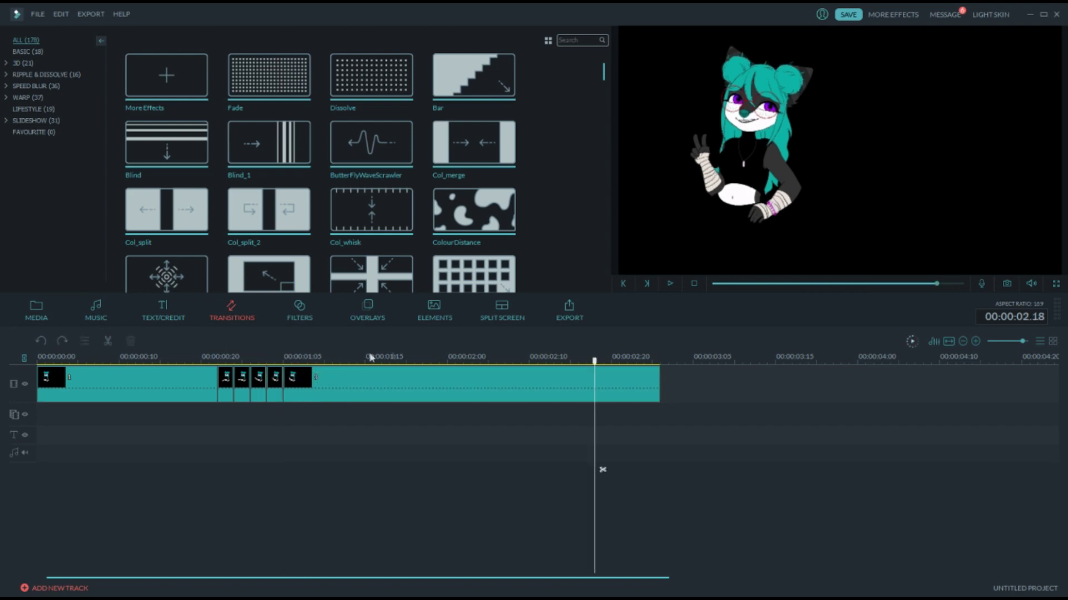
Preview and play the Ripper transition sample.
{"action": "left_click_drag", "start_coordinate": [603, 78], "coordinate": [594, 129]}
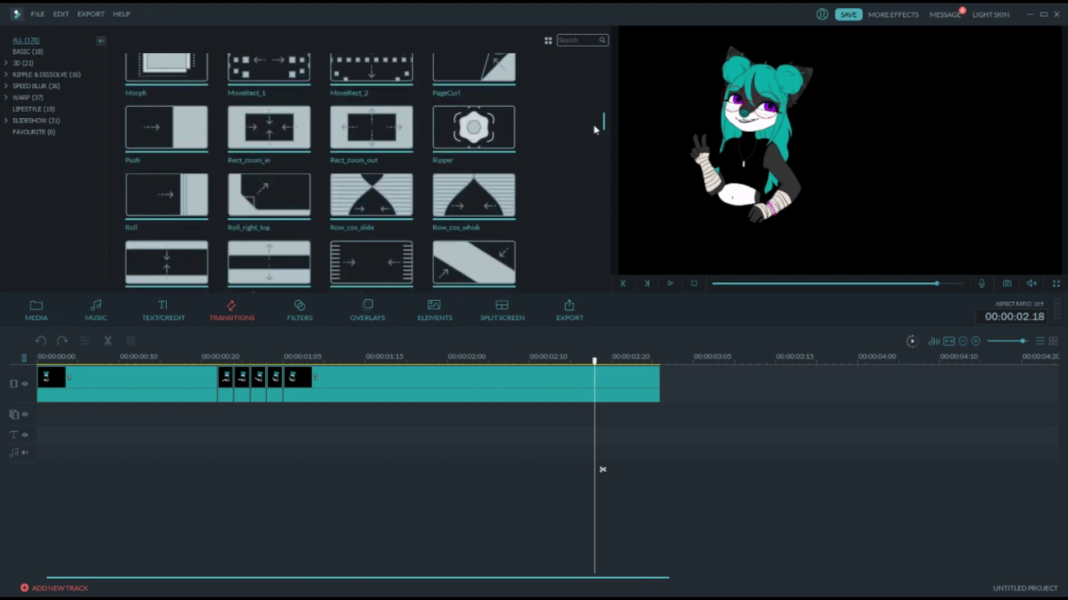
{"action": "left_click", "coordinate": [489, 136]}
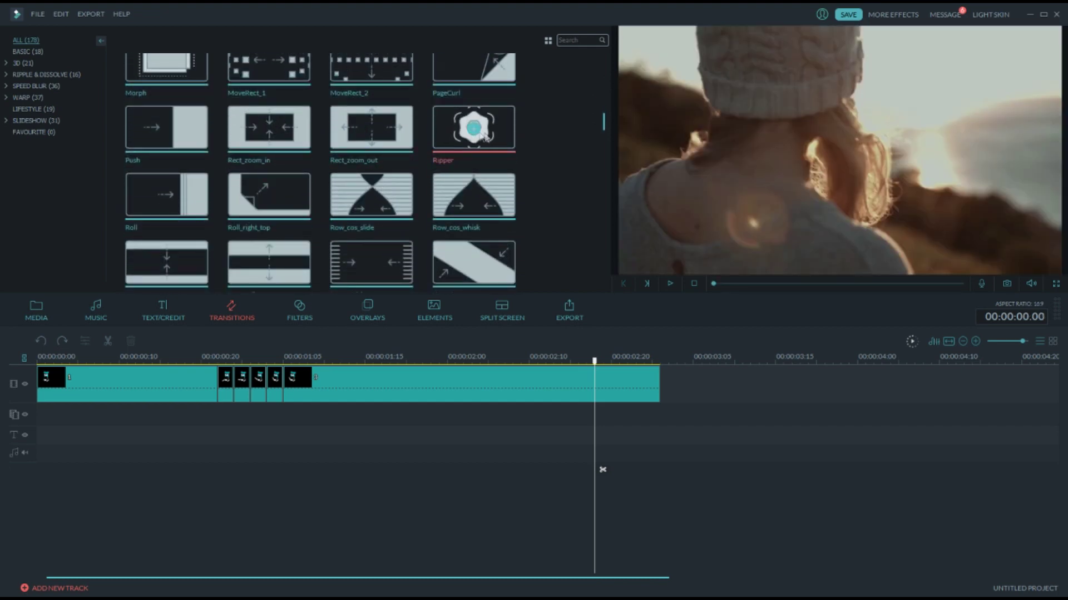
{"action": "left_click", "coordinate": [669, 285]}
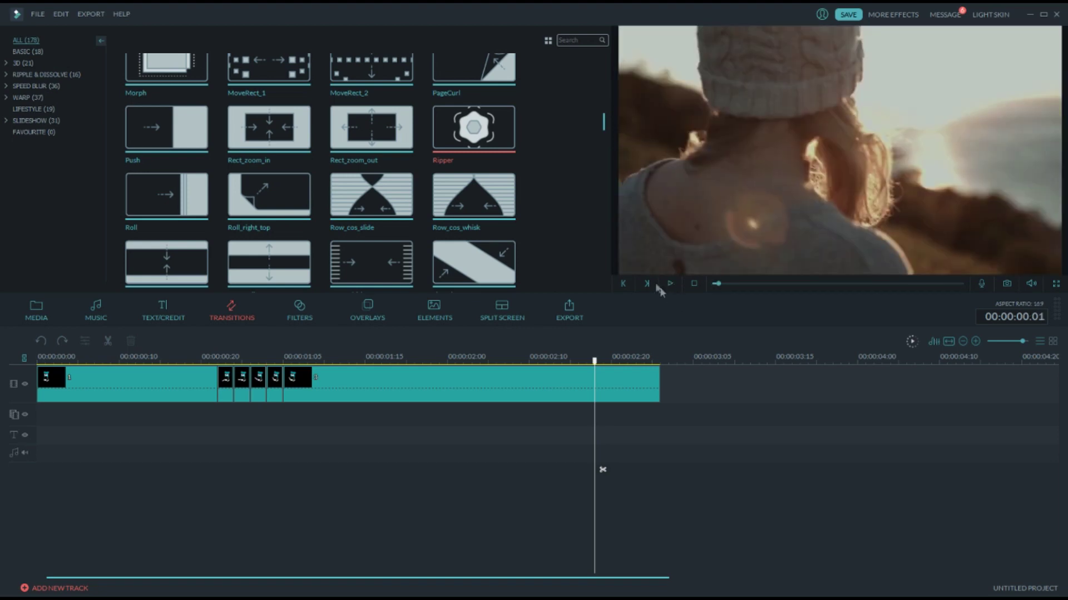
{"action": "left_click", "coordinate": [299, 311]}
{"action": "left_click", "coordinate": [377, 393]}
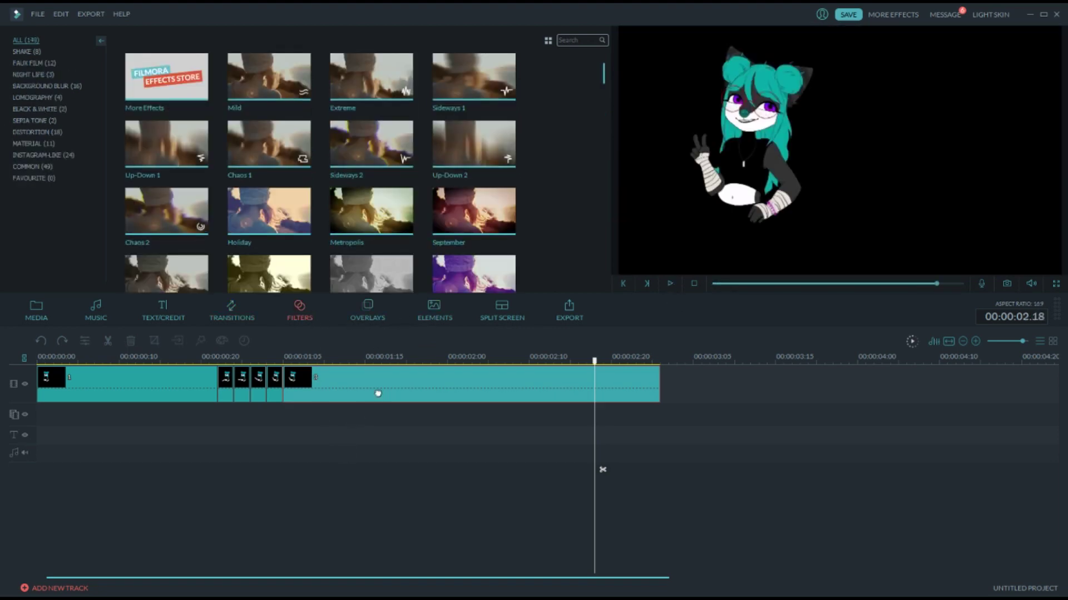
{"action": "left_click_drag", "start_coordinate": [473, 211], "coordinate": [310, 381]}
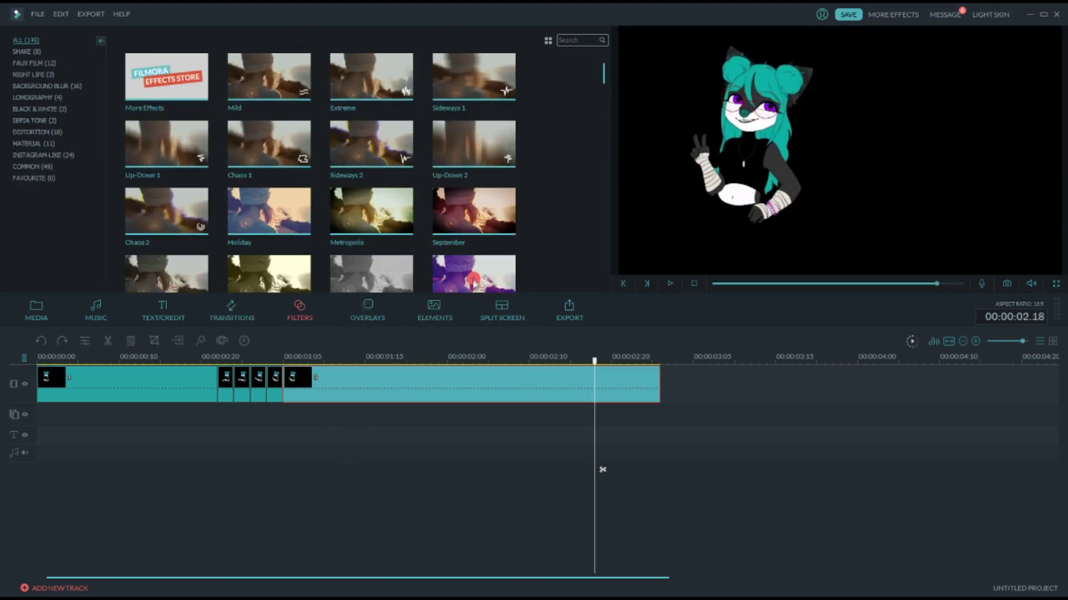
{"action": "left_click_drag", "start_coordinate": [473, 280], "coordinate": [427, 424]}
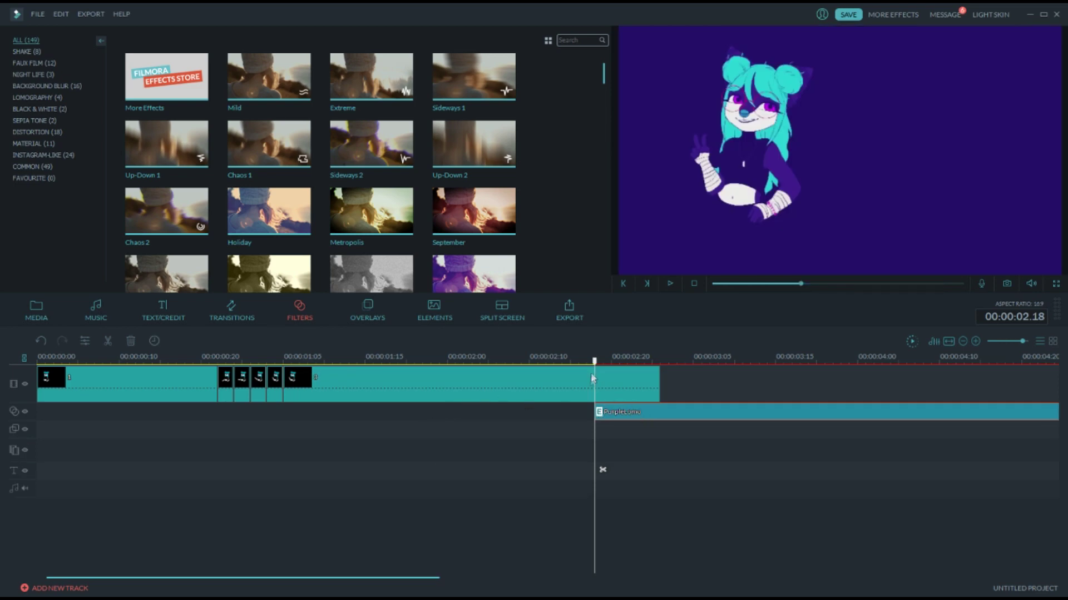
{"action": "mouse_move", "coordinate": [593, 378]}
{"action": "left_mouse_down"}
{"action": "mouse_move", "coordinate": [571, 377]}
{"action": "mouse_move", "coordinate": [625, 376]}
{"action": "mouse_move", "coordinate": [576, 375]}
{"action": "mouse_move", "coordinate": [620, 376]}
{"action": "mouse_move", "coordinate": [594, 375]}
{"action": "left_mouse_up"}
{"action": "left_click", "coordinate": [621, 411]}
{"action": "key", "text": "Delete"}
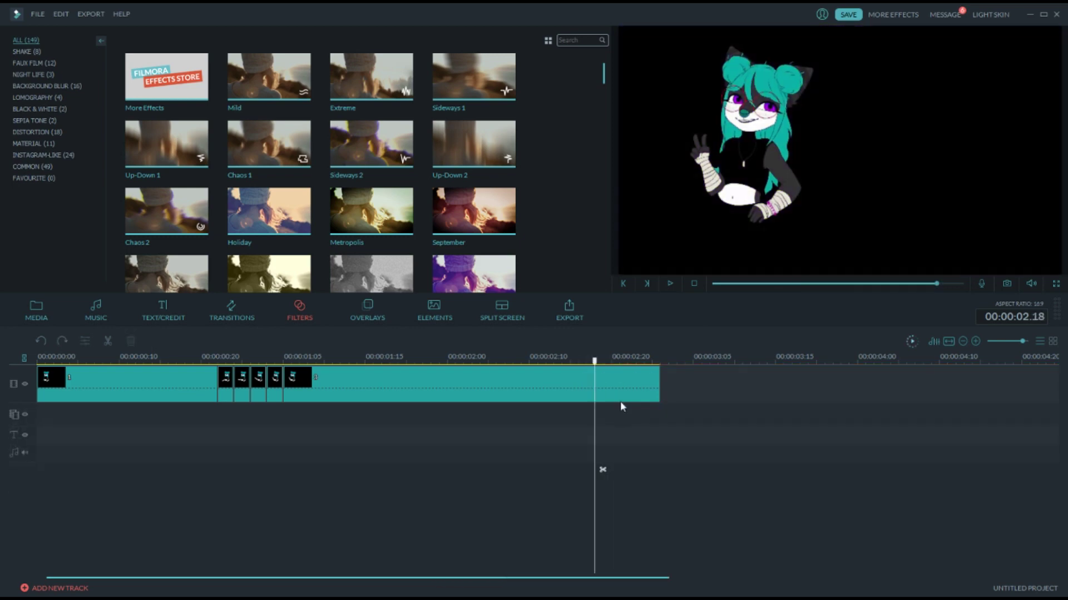
{"action": "left_click", "coordinate": [365, 307]}
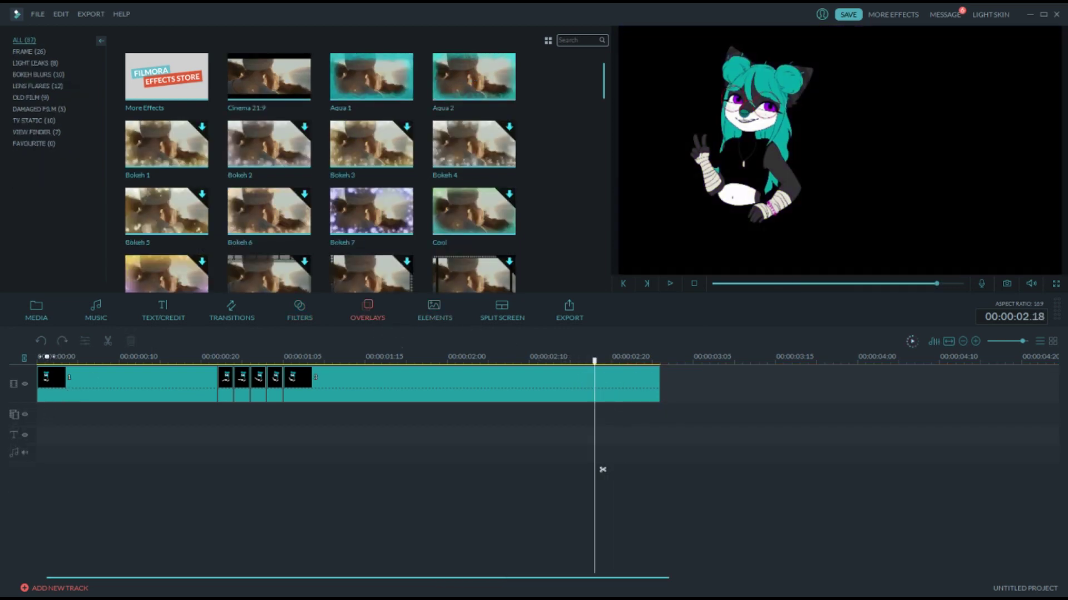
Return to the start of the animation and place the Bokeh 7 overlay there.
{"action": "scroll", "coordinate": [602, 470], "scroll_direction": "up", "scroll_amount": 2}
{"action": "scroll", "coordinate": [537, 470], "scroll_direction": "down", "scroll_amount": 5}
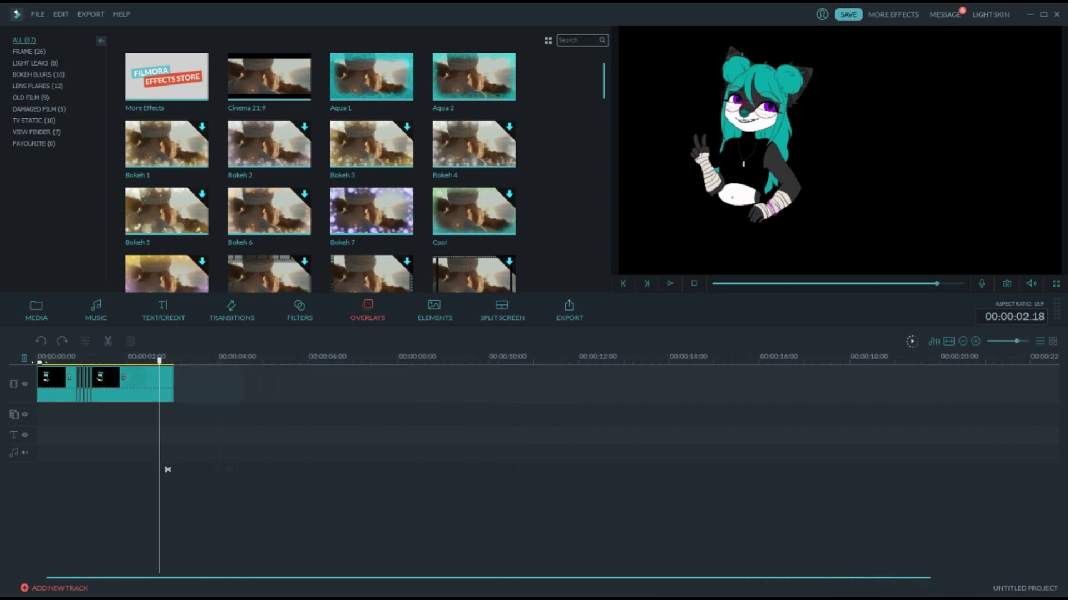
{"action": "left_click_drag", "start_coordinate": [161, 363], "coordinate": [37, 356]}
{"action": "left_click_drag", "start_coordinate": [371, 211], "coordinate": [55, 430]}
Preview the animation with Bokeh 7, delete the overlay clip, and show the elements library.
{"action": "left_click", "coordinate": [670, 284]}
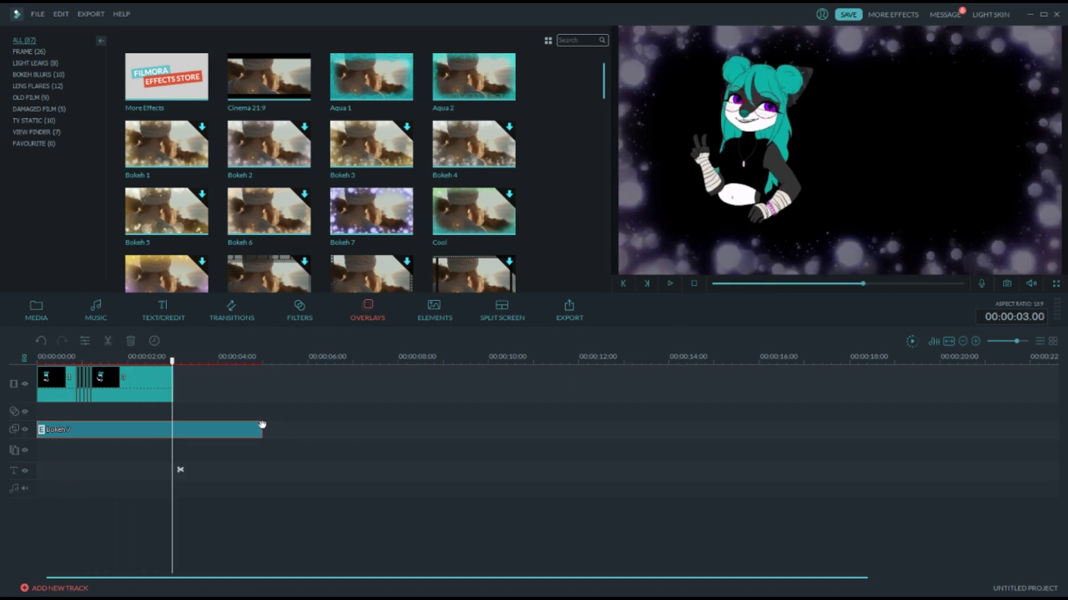
{"action": "key", "text": "Delete"}
{"action": "left_click", "coordinate": [439, 309]}
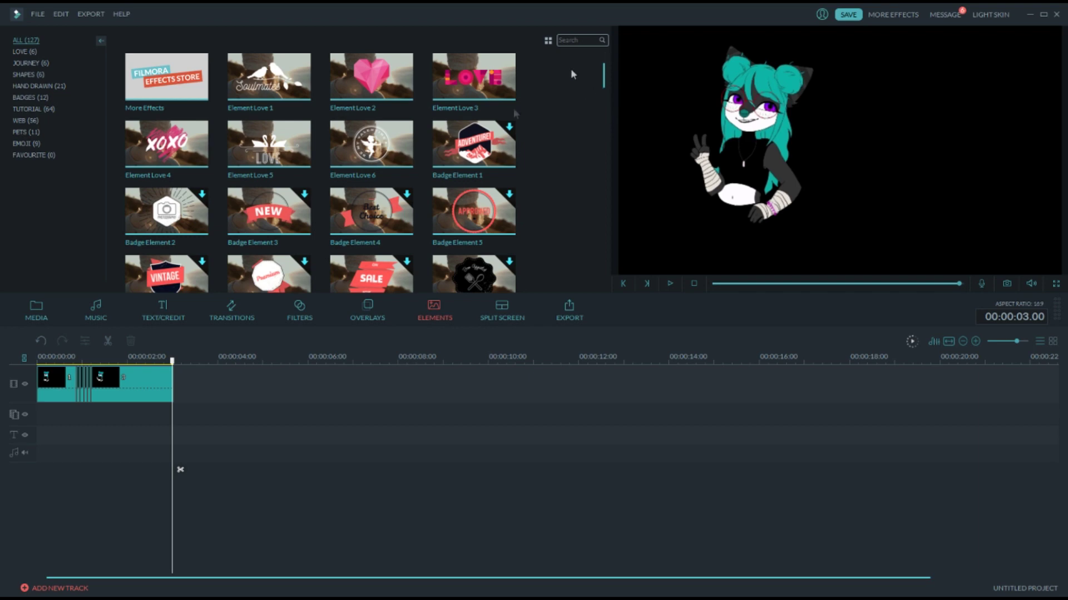
{"action": "left_click_drag", "start_coordinate": [172, 361], "coordinate": [37, 360]}
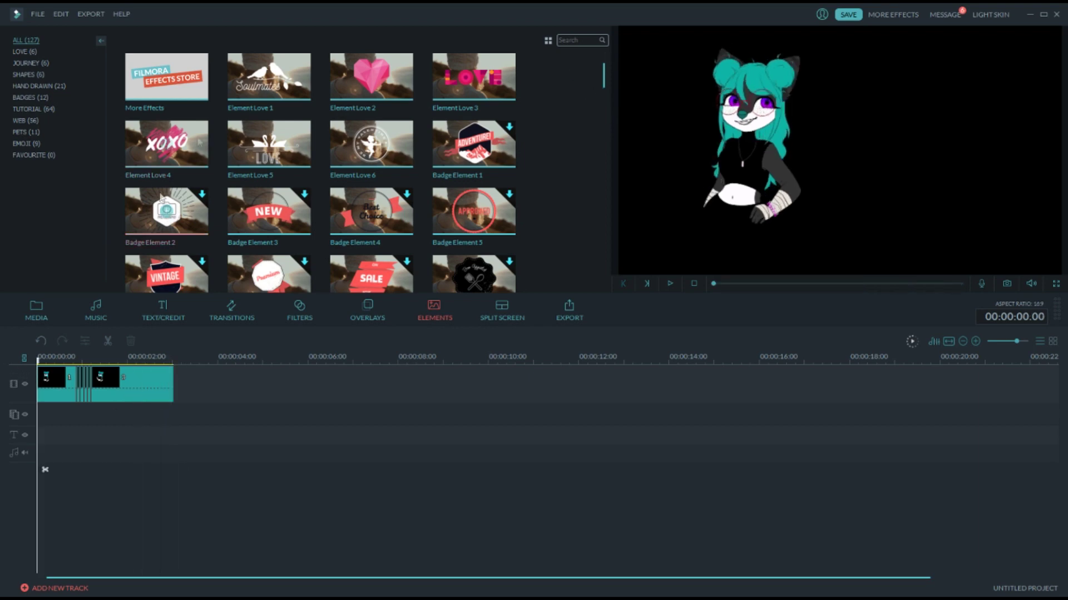
{"action": "scroll", "coordinate": [606, 80], "scroll_direction": "down", "scroll_amount": 3}
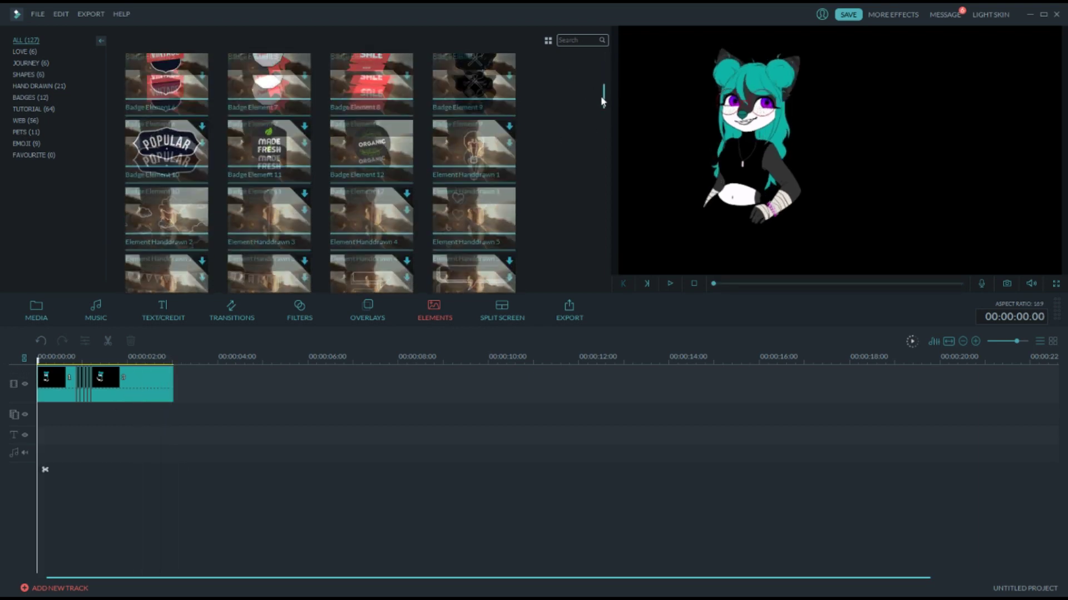
{"action": "left_click", "coordinate": [474, 191]}
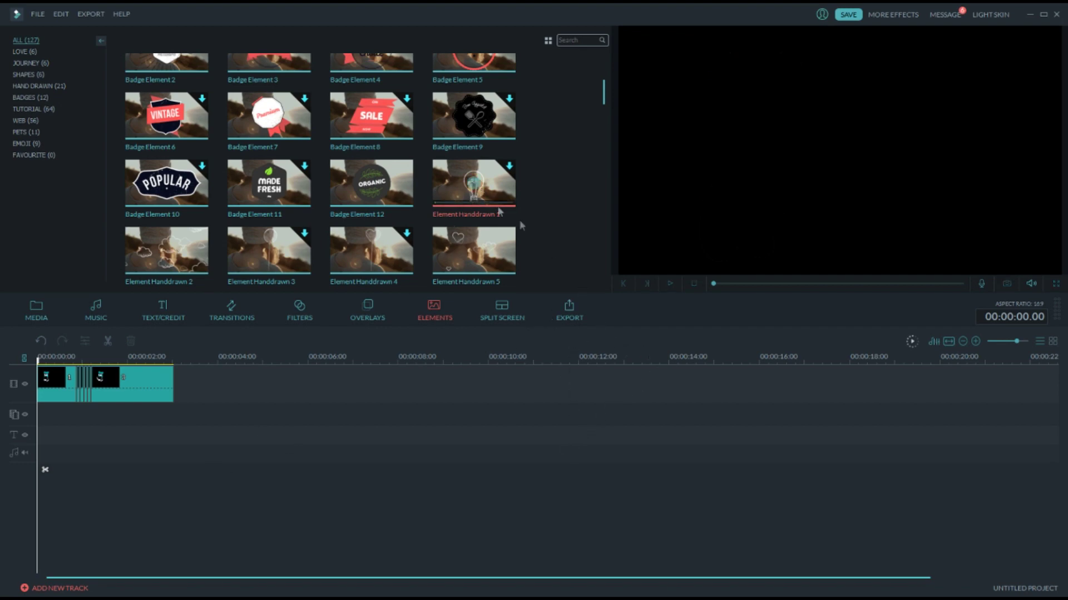
{"action": "left_click_drag", "start_coordinate": [604, 95], "coordinate": [582, 79]}
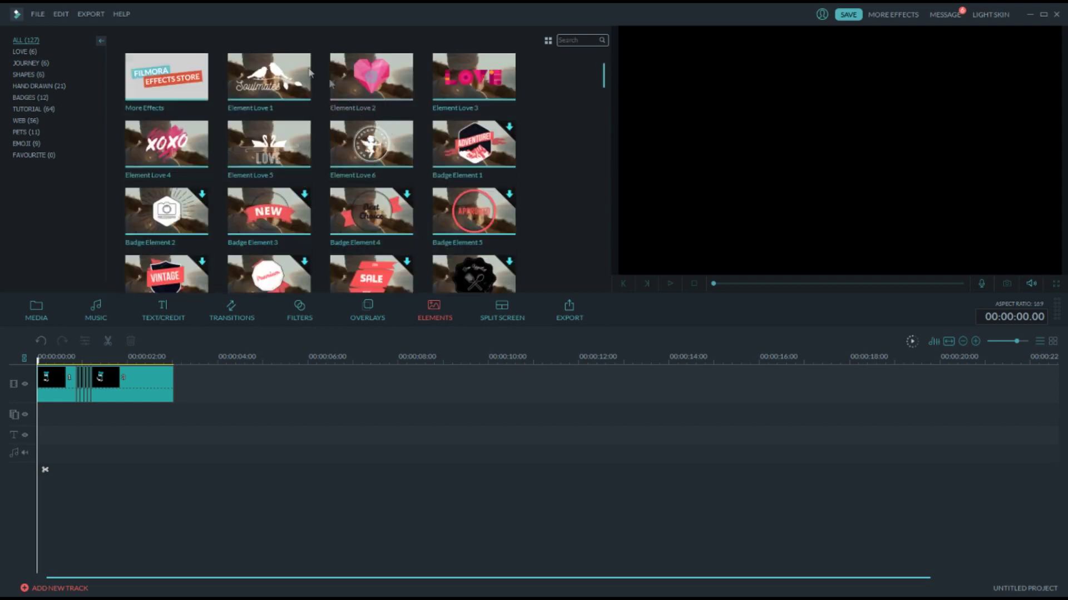
{"action": "left_click", "coordinate": [269, 80]}
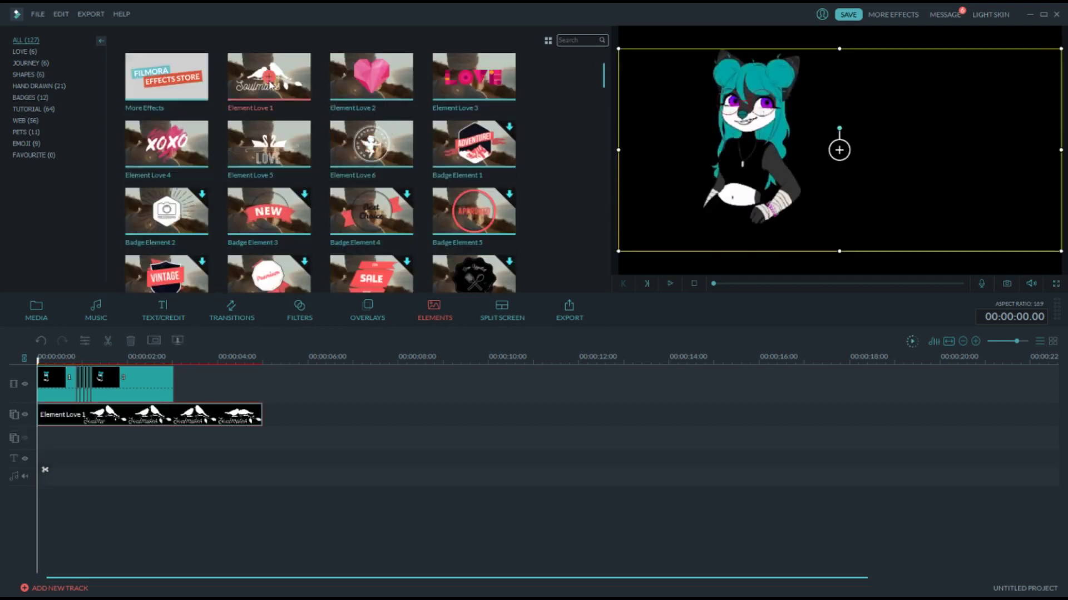
{"action": "left_click", "coordinate": [669, 285]}
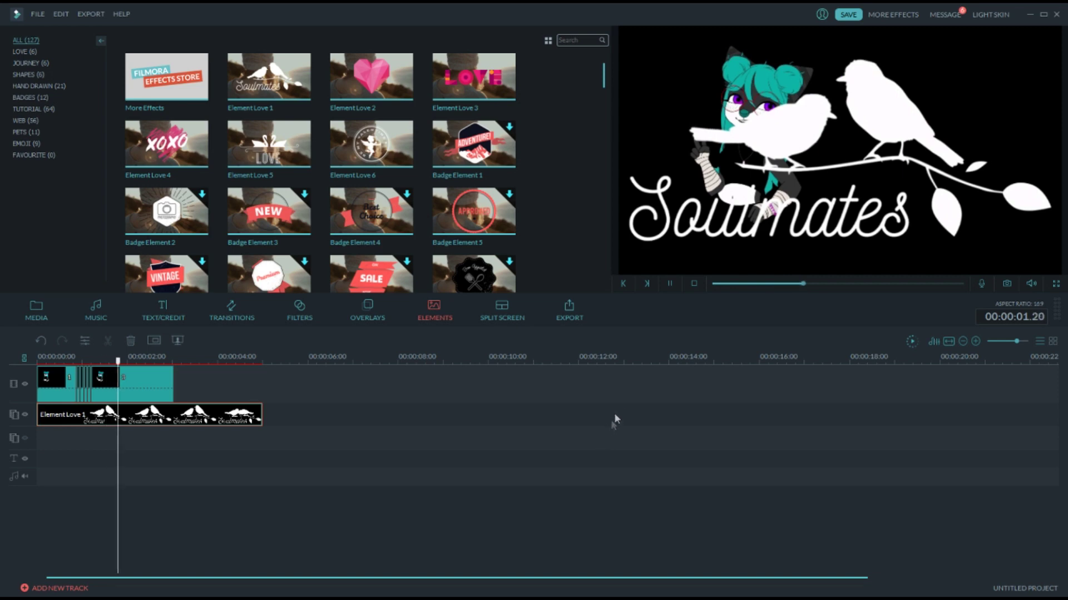
{"action": "left_click", "coordinate": [669, 285]}
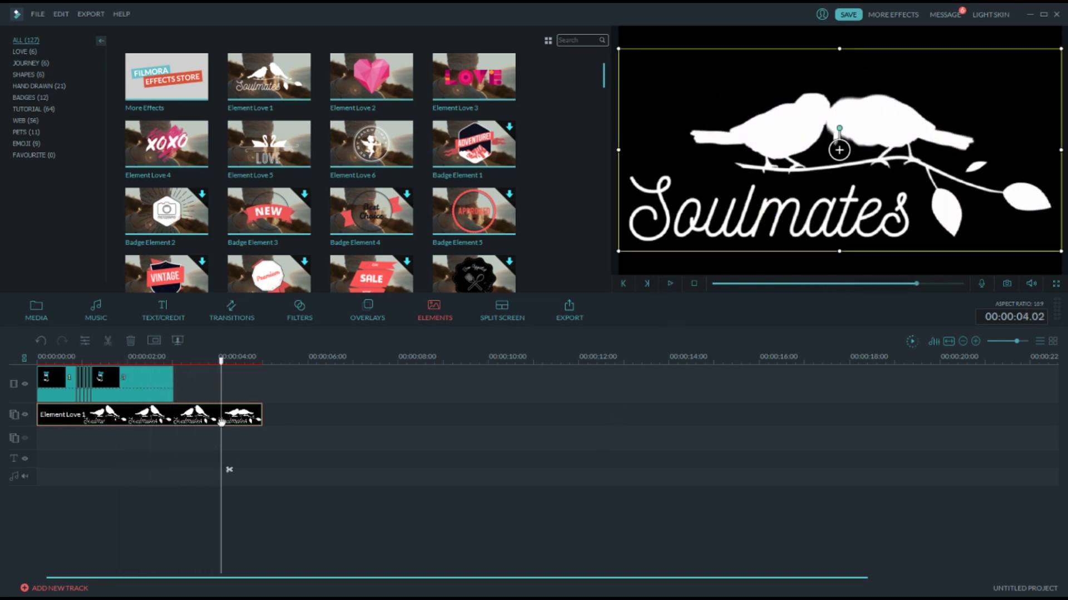
{"action": "key", "text": "Delete"}
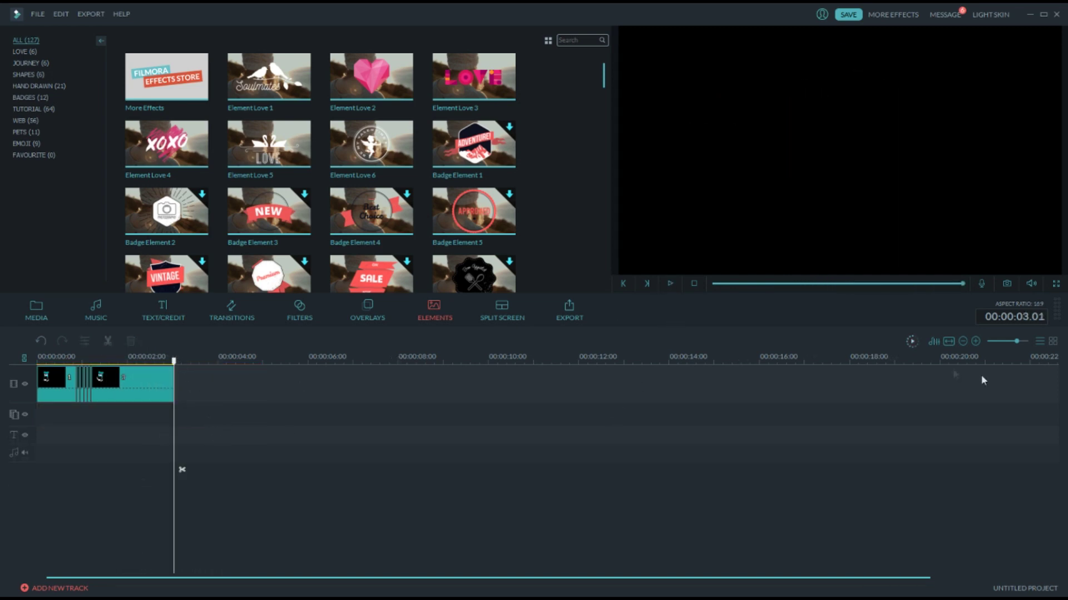
{"action": "left_click", "coordinate": [1019, 342]}
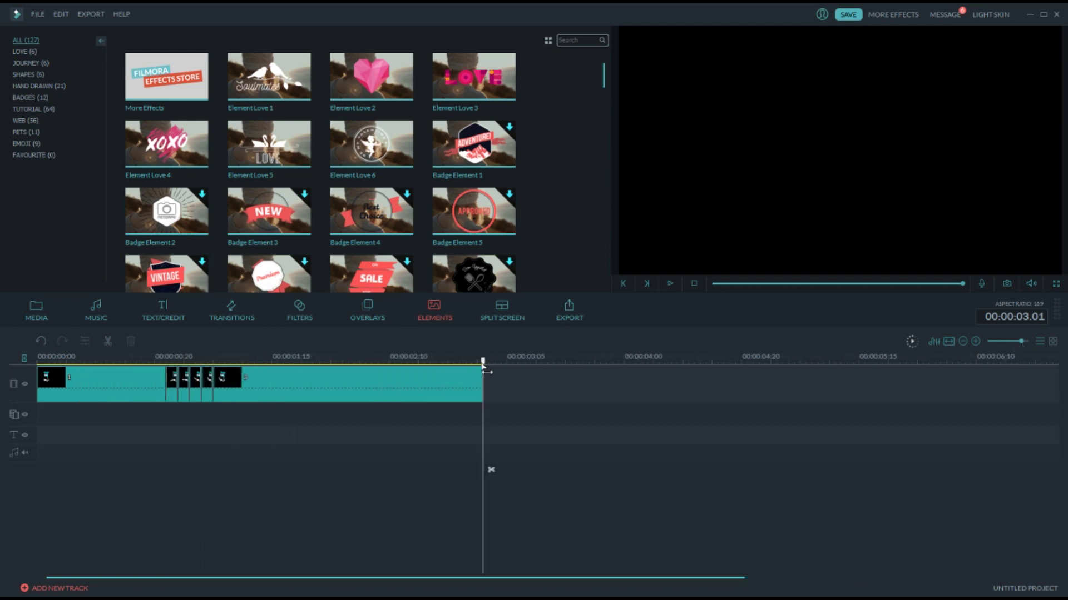
{"action": "left_click_drag", "start_coordinate": [479, 364], "coordinate": [231, 363]}
{"action": "left_click_drag", "start_coordinate": [1021, 341], "coordinate": [1024, 341]}
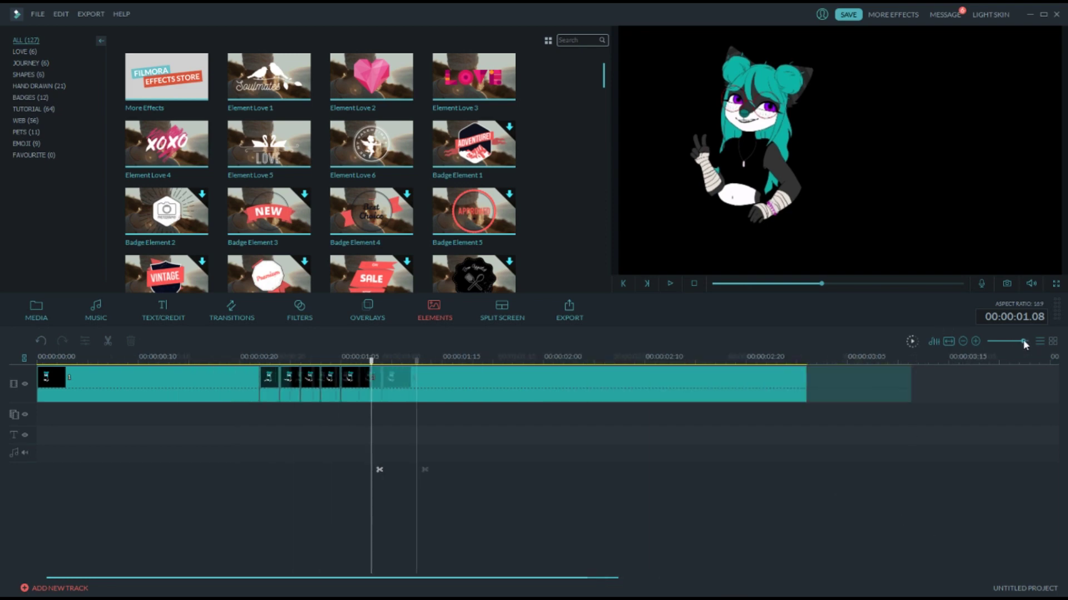
{"action": "left_click", "coordinate": [255, 387]}
{"action": "left_click", "coordinate": [479, 396]}
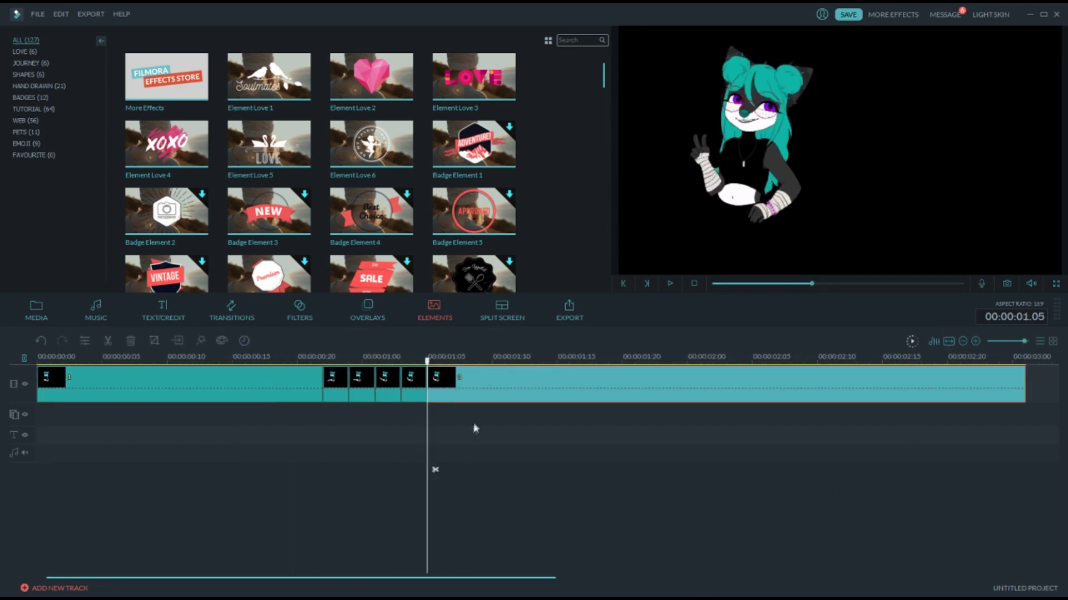
{"action": "left_click_drag", "start_coordinate": [428, 361], "coordinate": [517, 362]}
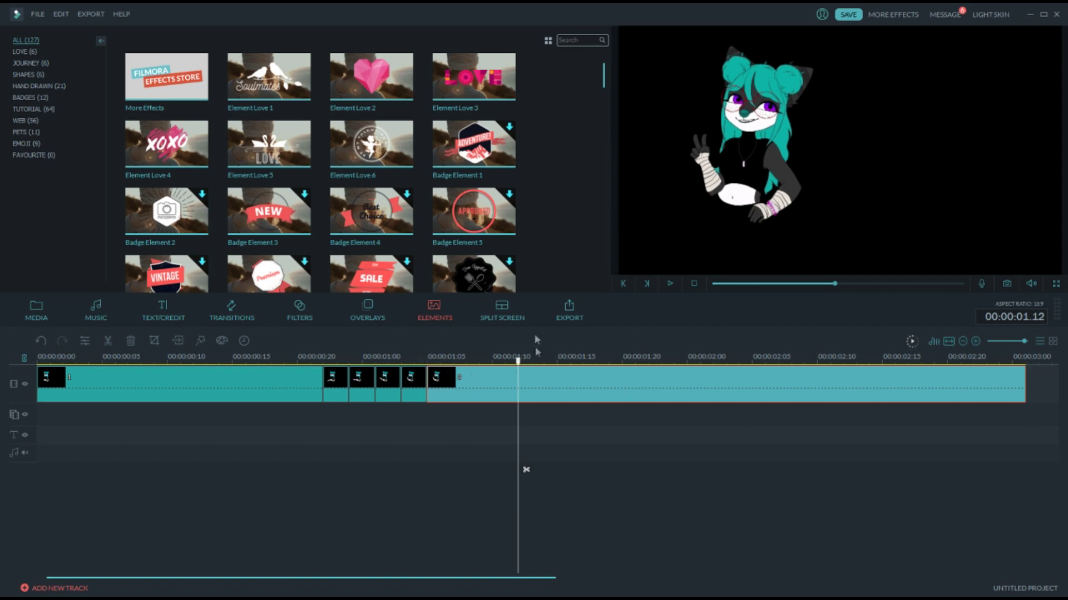
{"action": "left_click", "coordinate": [502, 311]}
Bring up the overlay library and scrub the animation with the timeline zoomed out to 14 seconds.
{"action": "left_click", "coordinate": [369, 311]}
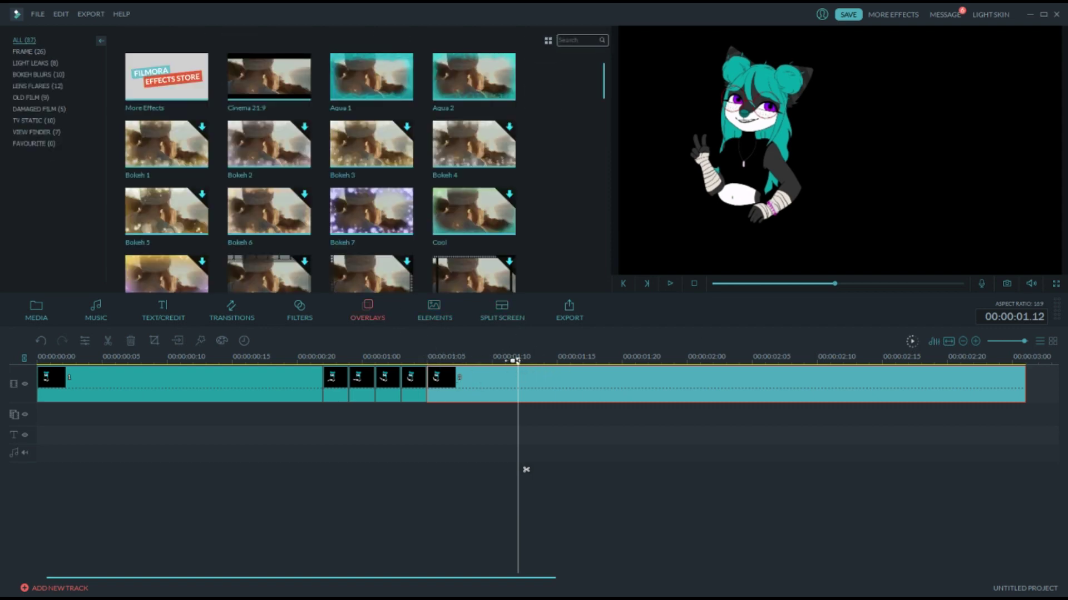
{"action": "left_click_drag", "start_coordinate": [522, 368], "coordinate": [574, 369]}
{"action": "left_click_drag", "start_coordinate": [1024, 342], "coordinate": [1019, 341]}
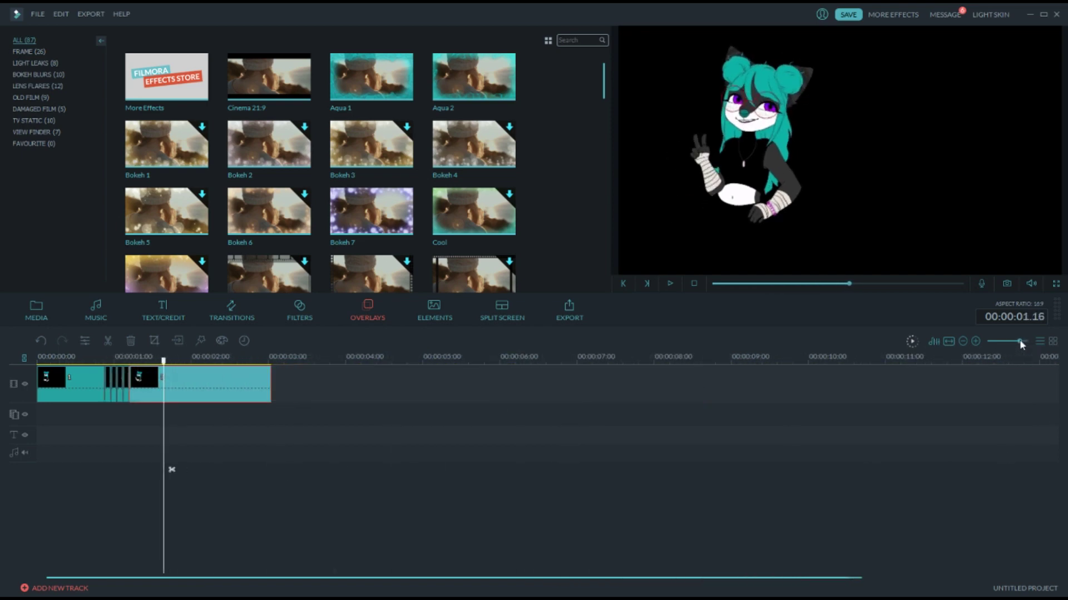
{"action": "left_click_drag", "start_coordinate": [151, 364], "coordinate": [87, 362]}
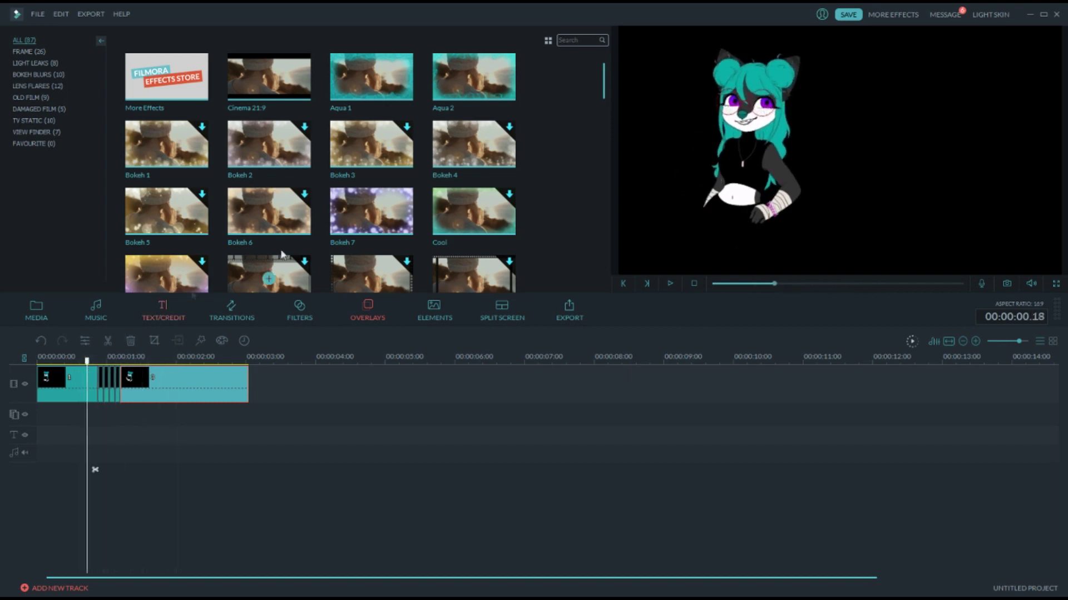
Download the Cool overlay, place it at 0:00 on its own track, and play it back.
{"action": "left_click", "coordinate": [474, 215]}
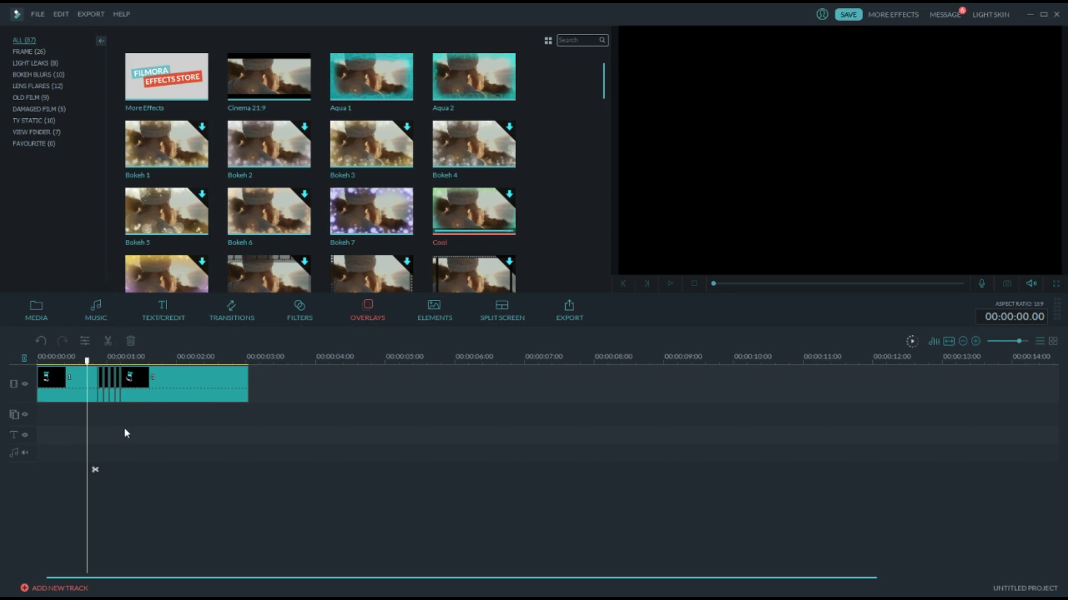
{"action": "left_click_drag", "start_coordinate": [124, 432], "coordinate": [123, 431]}
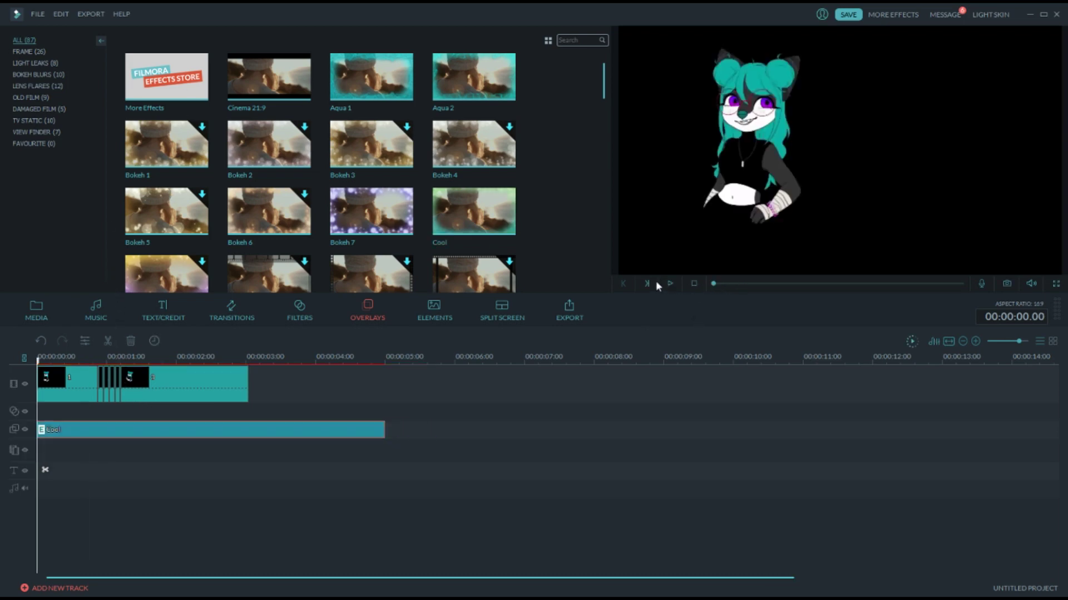
{"action": "left_click", "coordinate": [670, 284]}
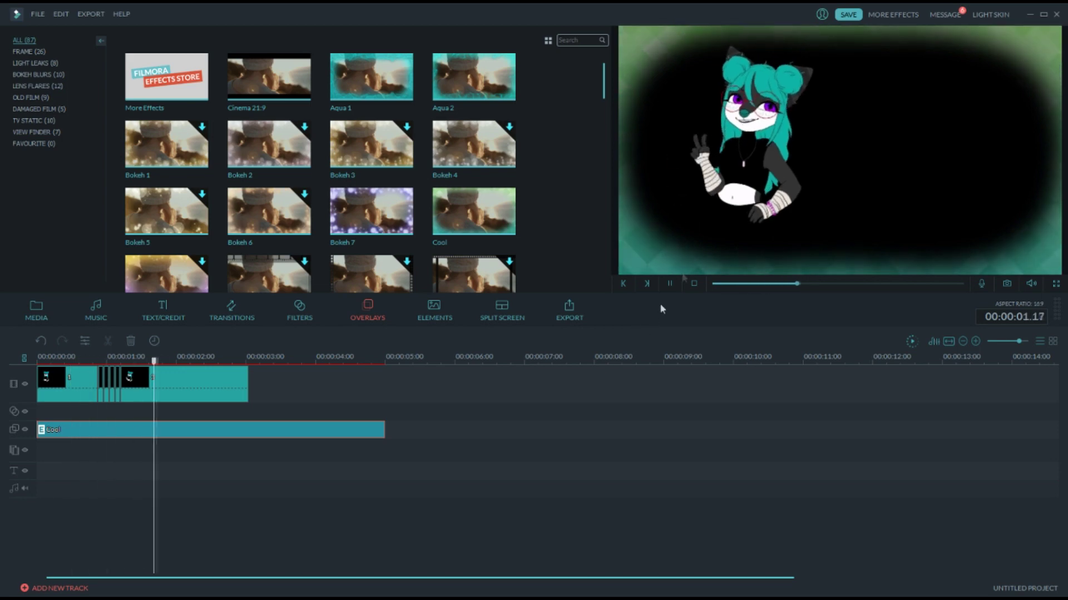
{"action": "left_click", "coordinate": [670, 283]}
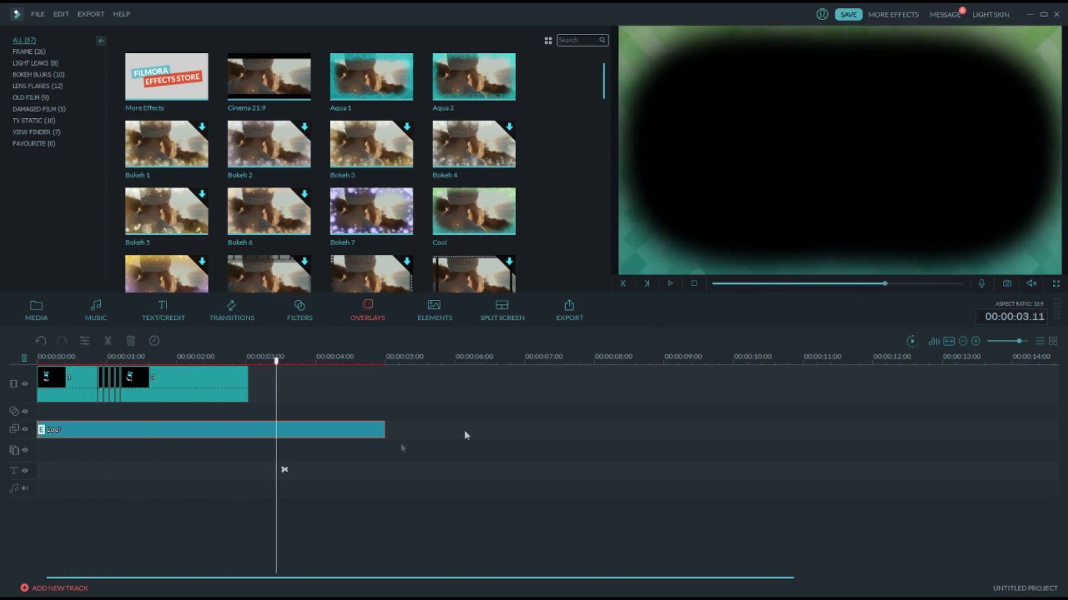